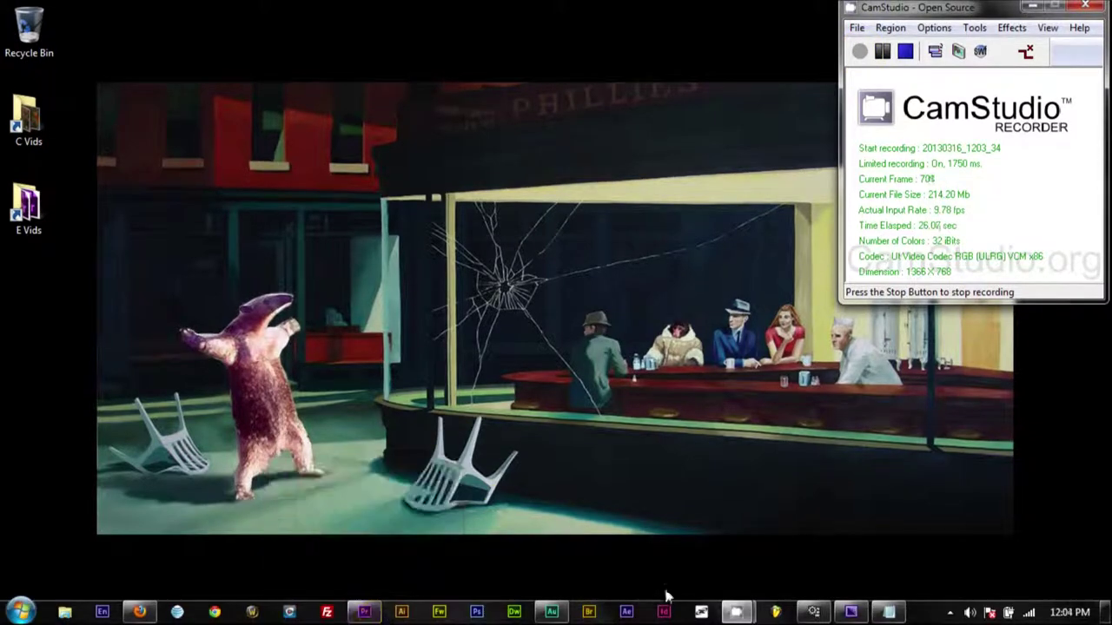
- Bring up the Notepad notes listing Problems, Solutions and Programs from the taskbar
click(889, 612)
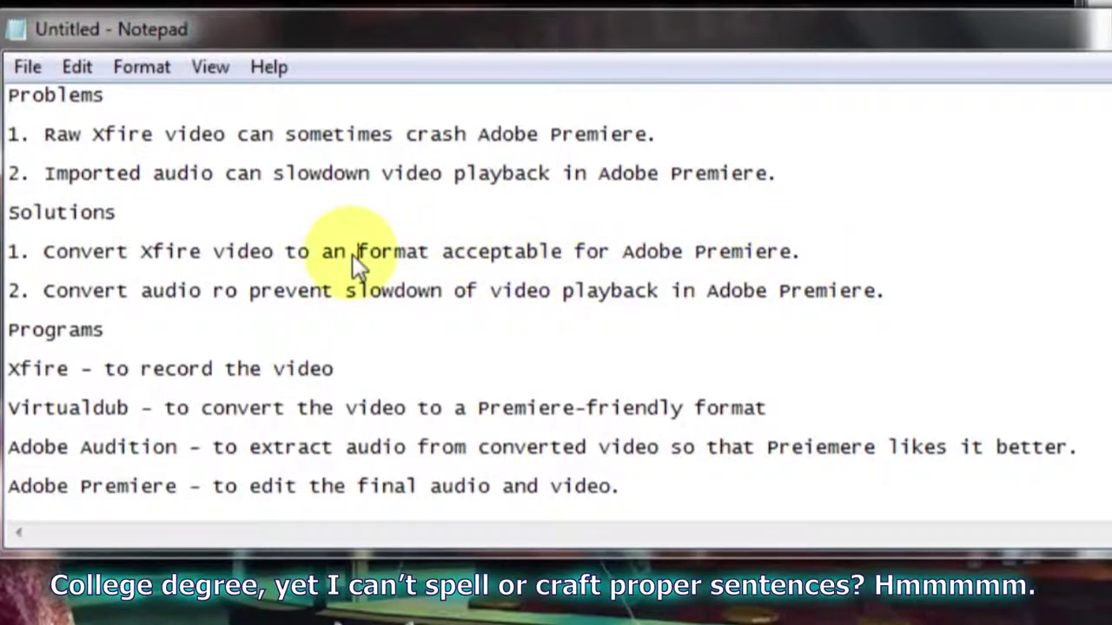
- Fix the typos 'an format' and 'ro prevent' in the notes, then minimize Notepad
key(BackSpace)
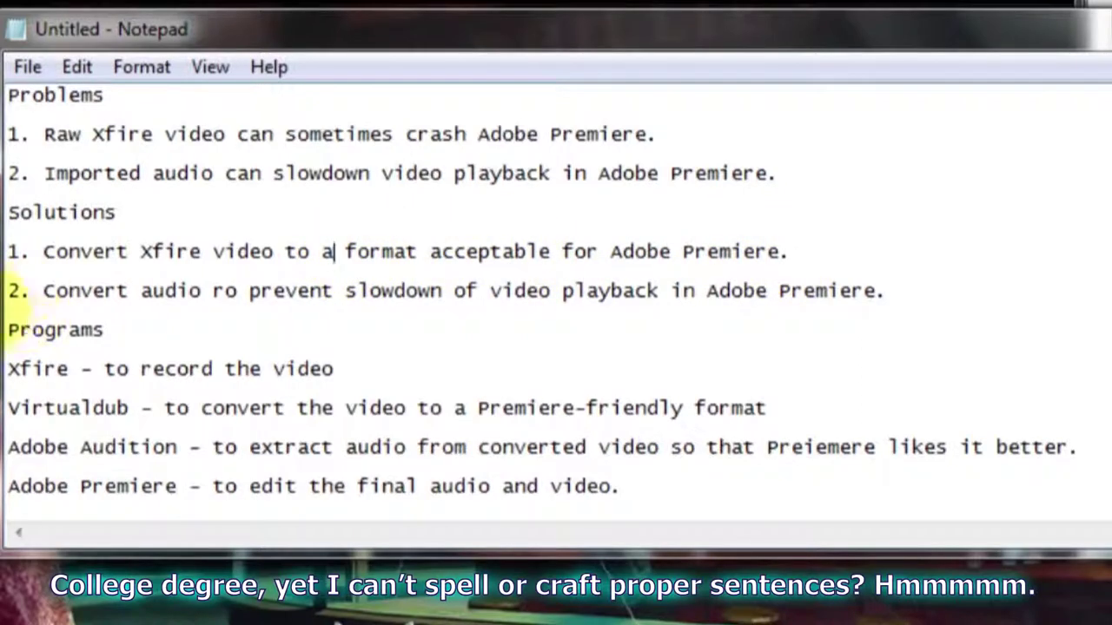
click(228, 301)
key(BackSpace)
text(t)
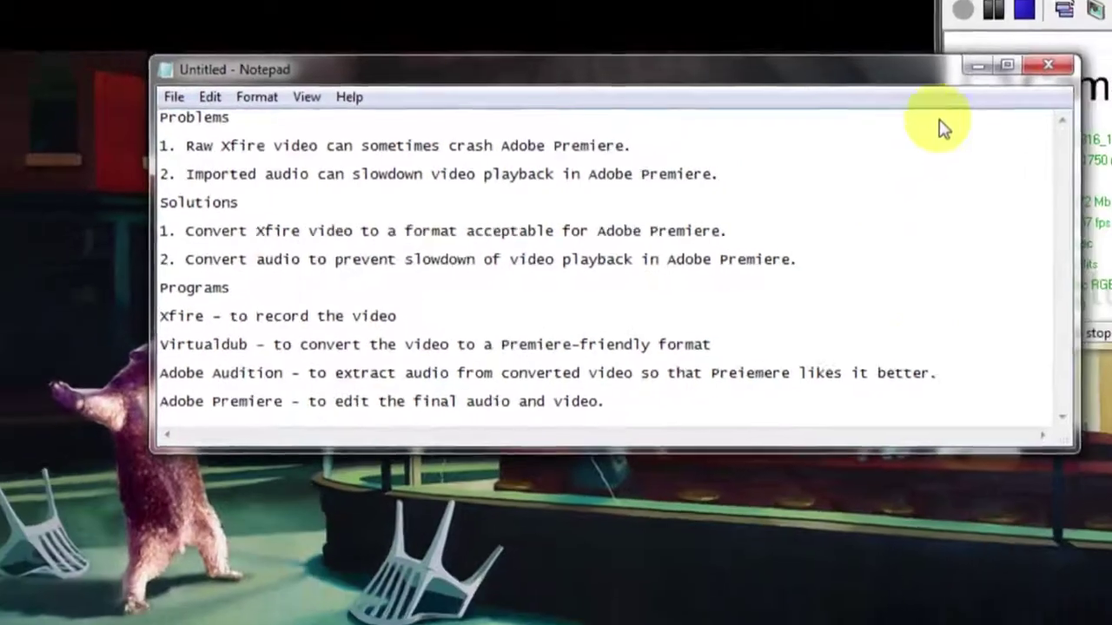
click(1061, 43)
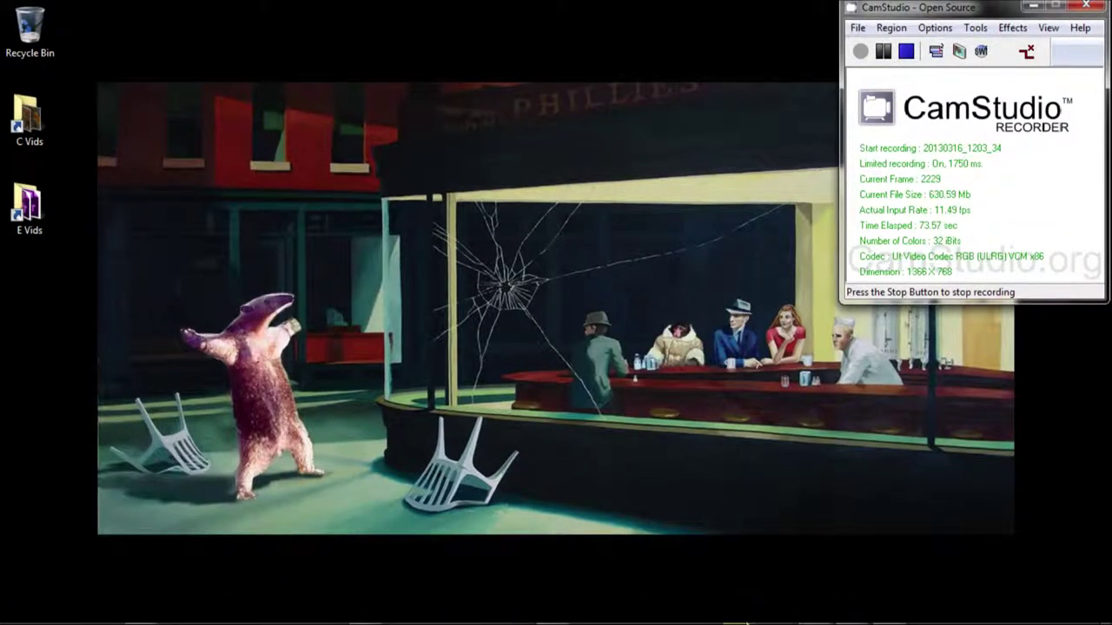
- Open masterofioc.avi from the Gregion folder in VirtualDub
mouse_move(830, 615)
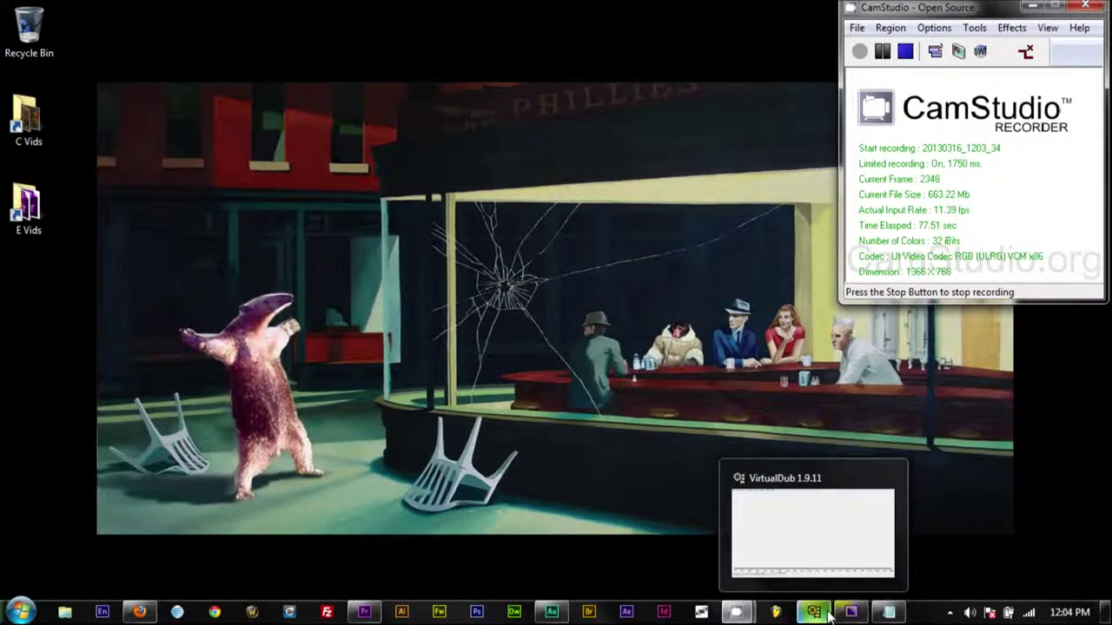
click(830, 615)
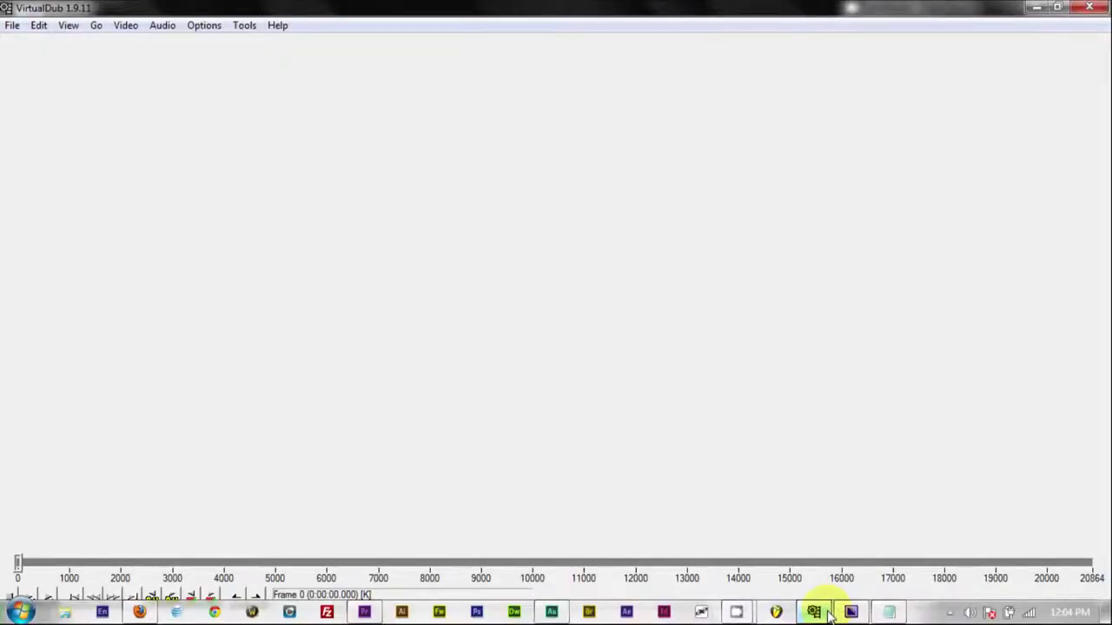
click(14, 26)
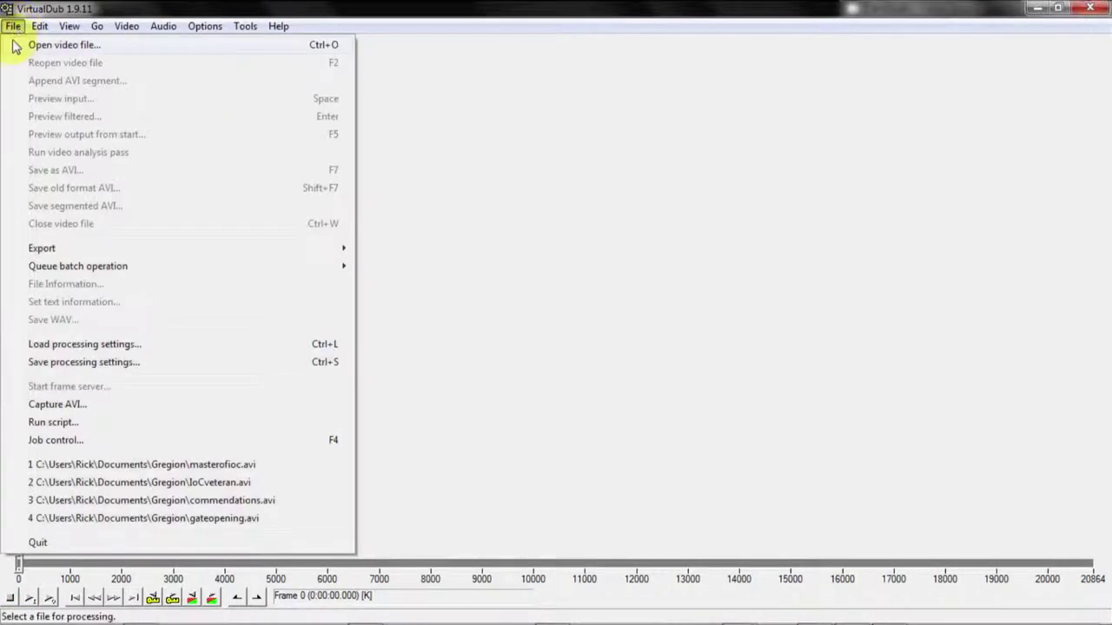
click(15, 44)
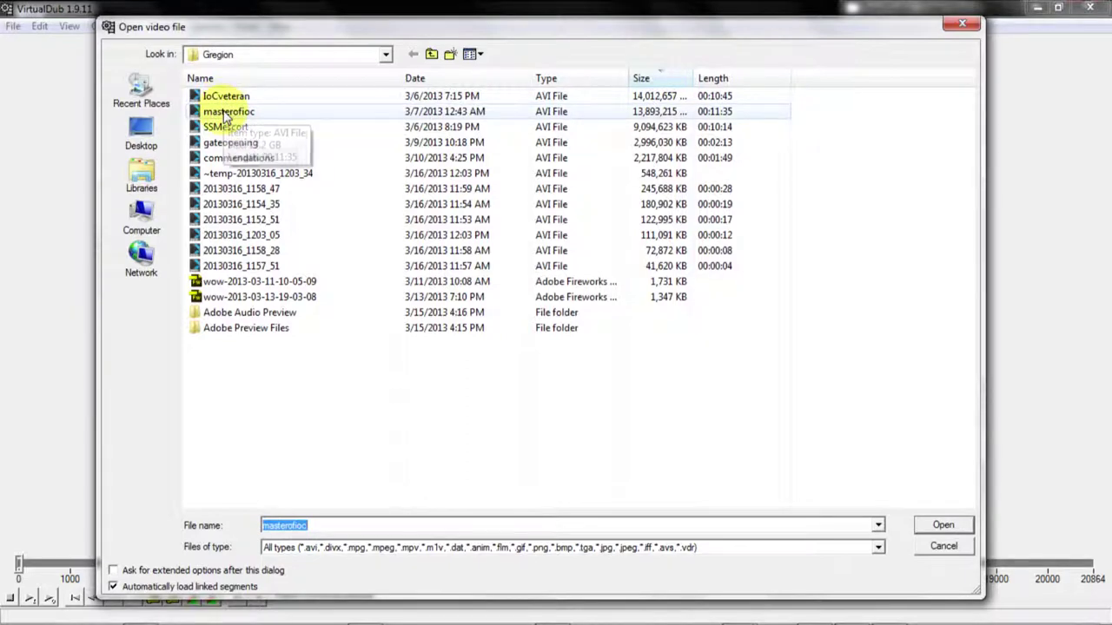
click(227, 113)
double_click(225, 113)
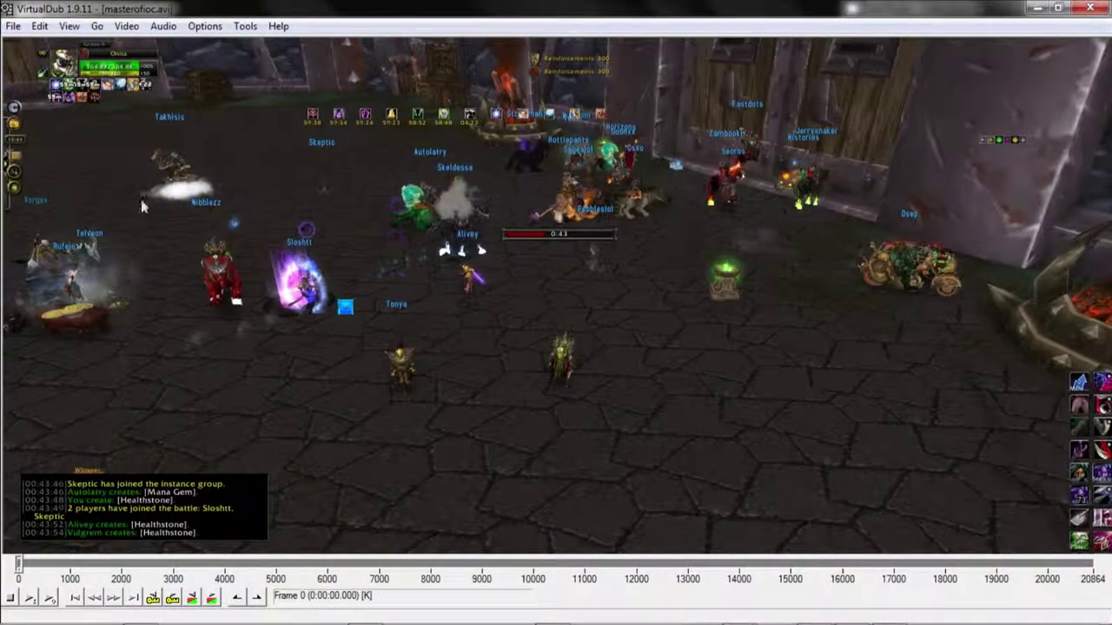
click(13, 26)
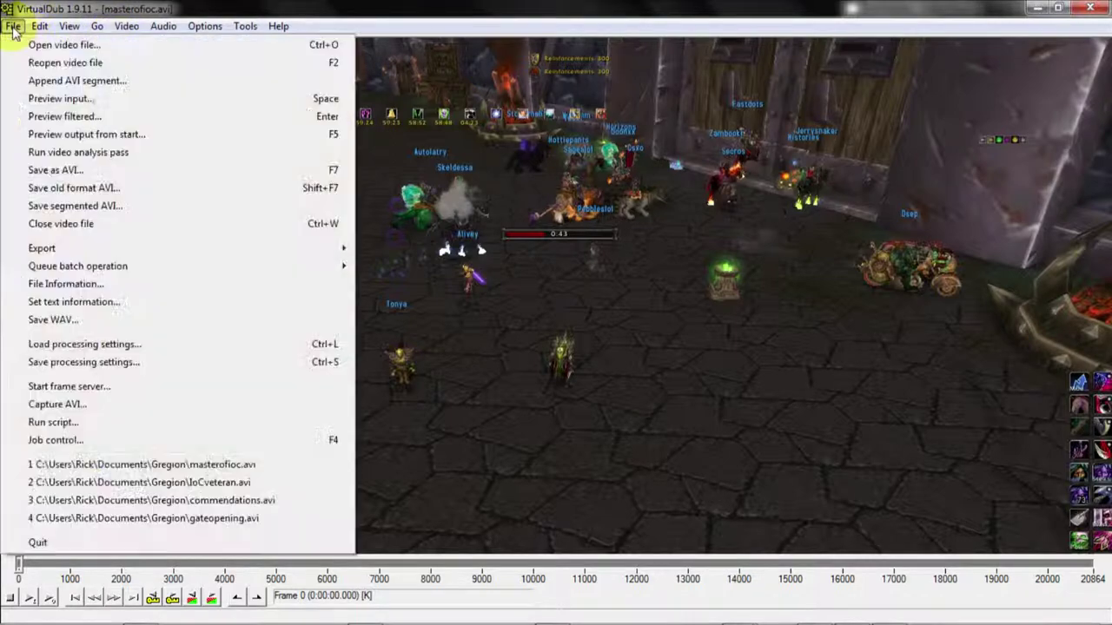
- Load the saved processing settings script and accept the frame rate settings
click(54, 346)
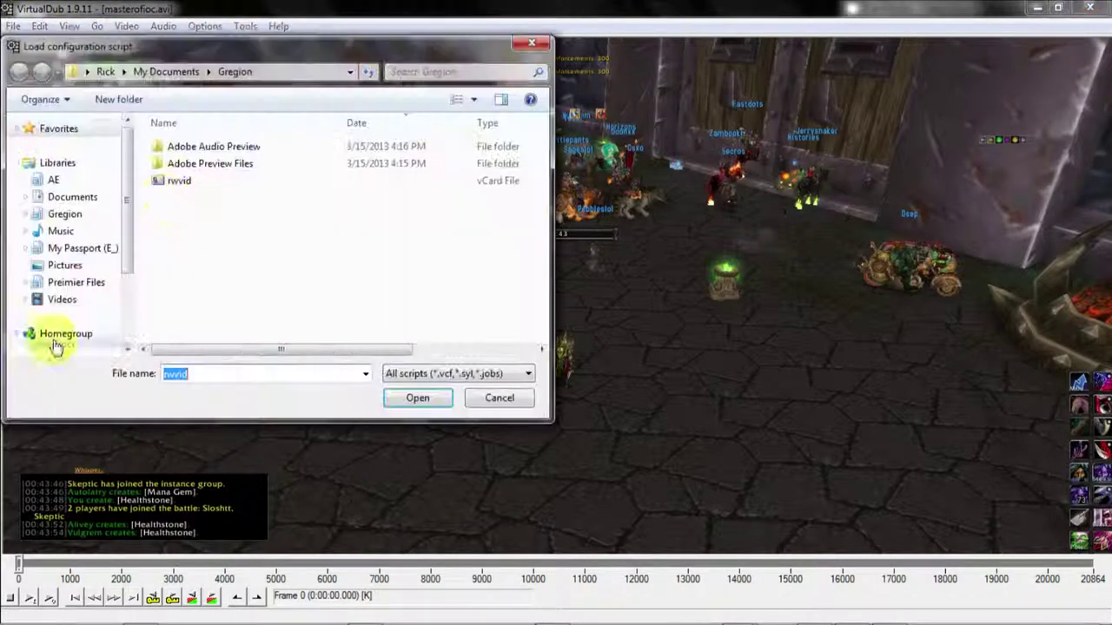
click(176, 184)
double_click(176, 184)
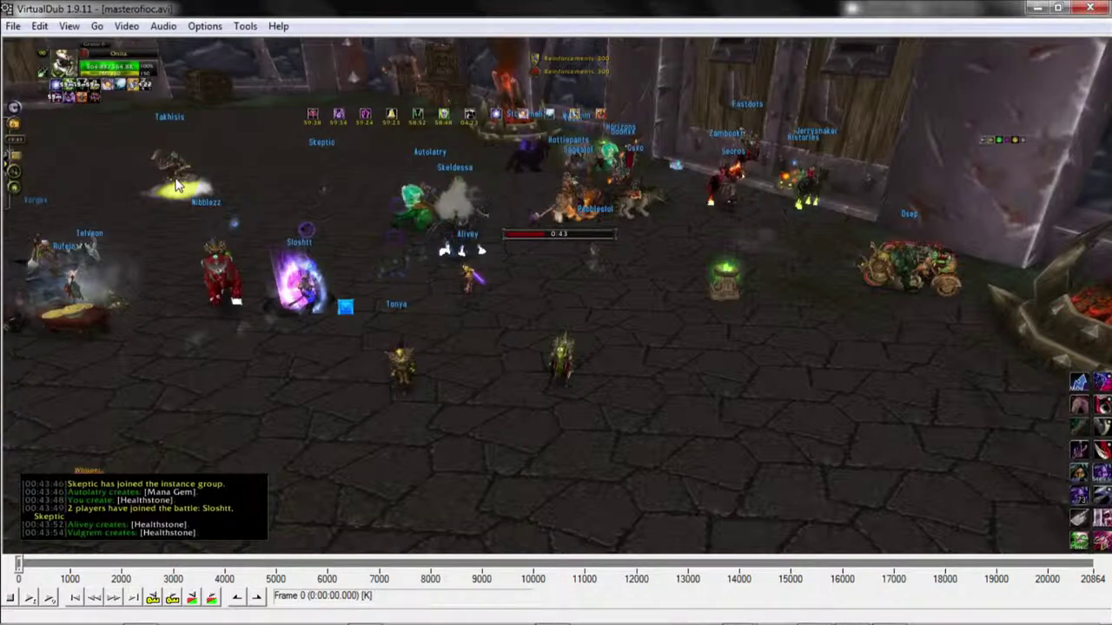
click(127, 26)
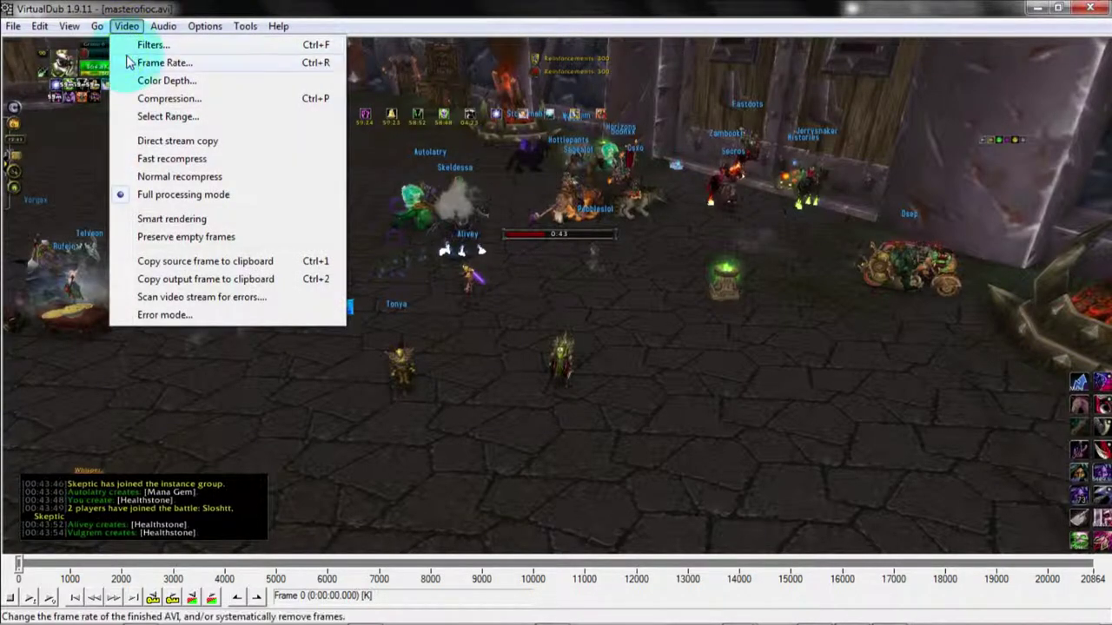
click(139, 62)
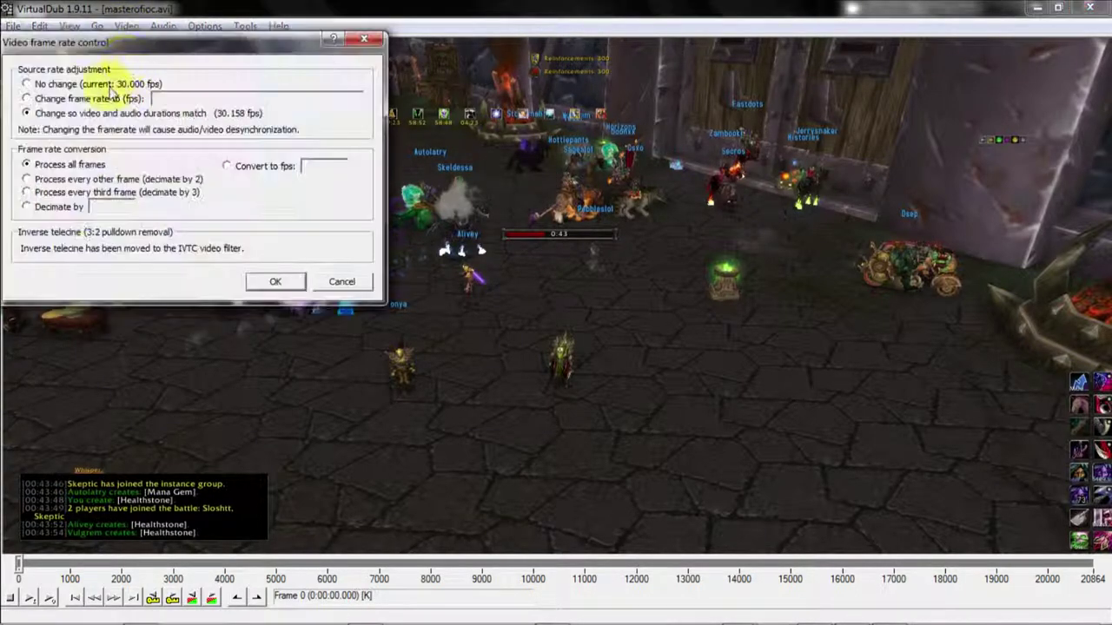
click(274, 284)
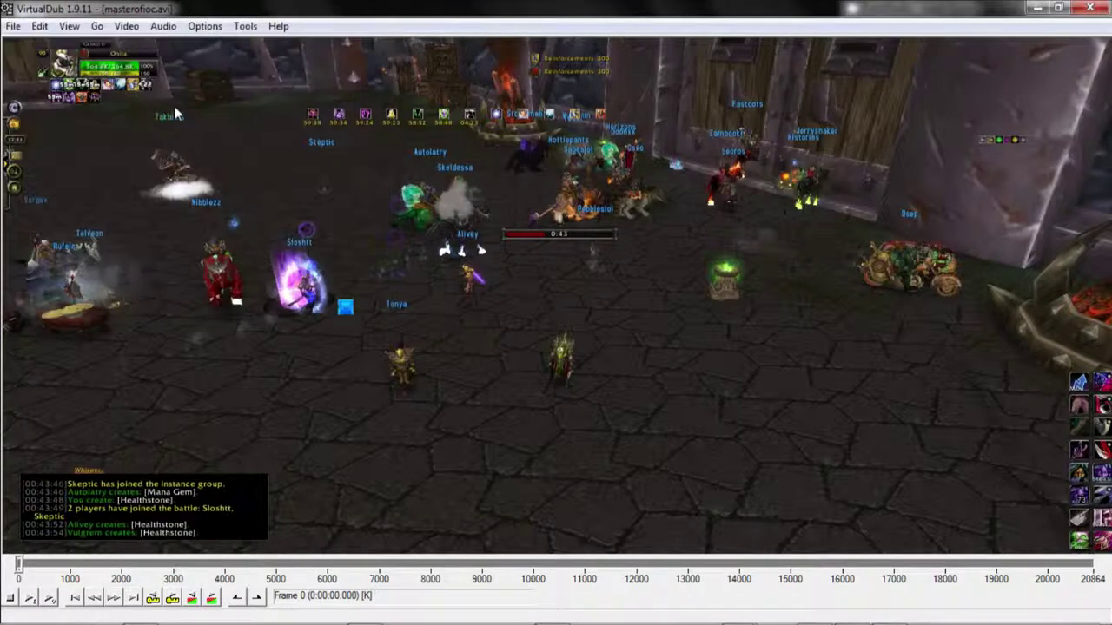
- Confirm UT Video RGB video compression and uncompressed PCM audio
click(126, 26)
click(150, 111)
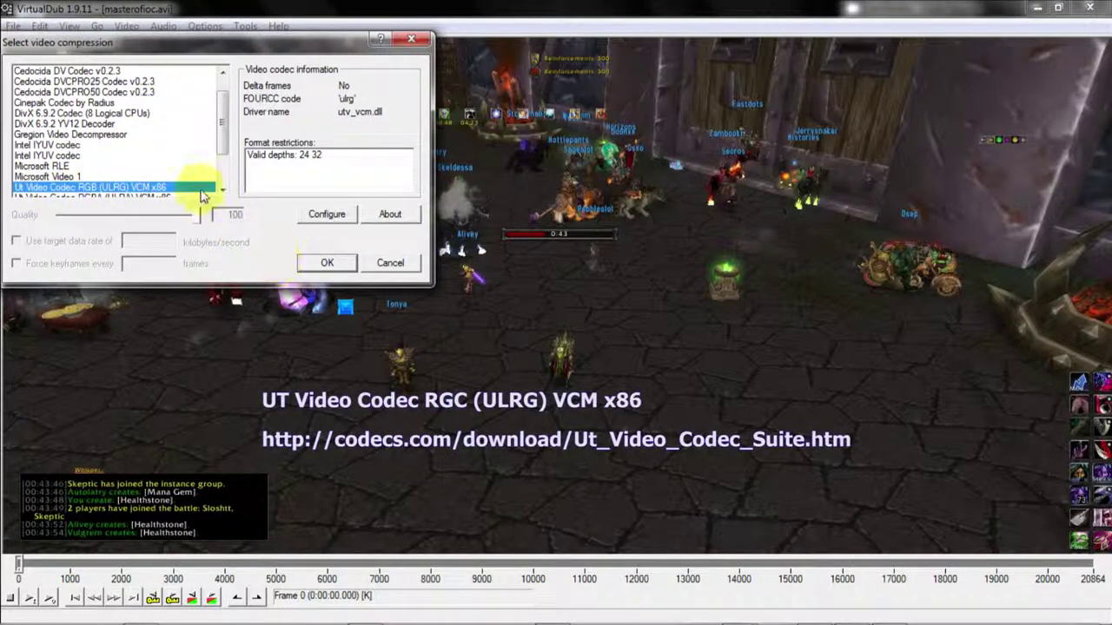
click(327, 264)
click(162, 27)
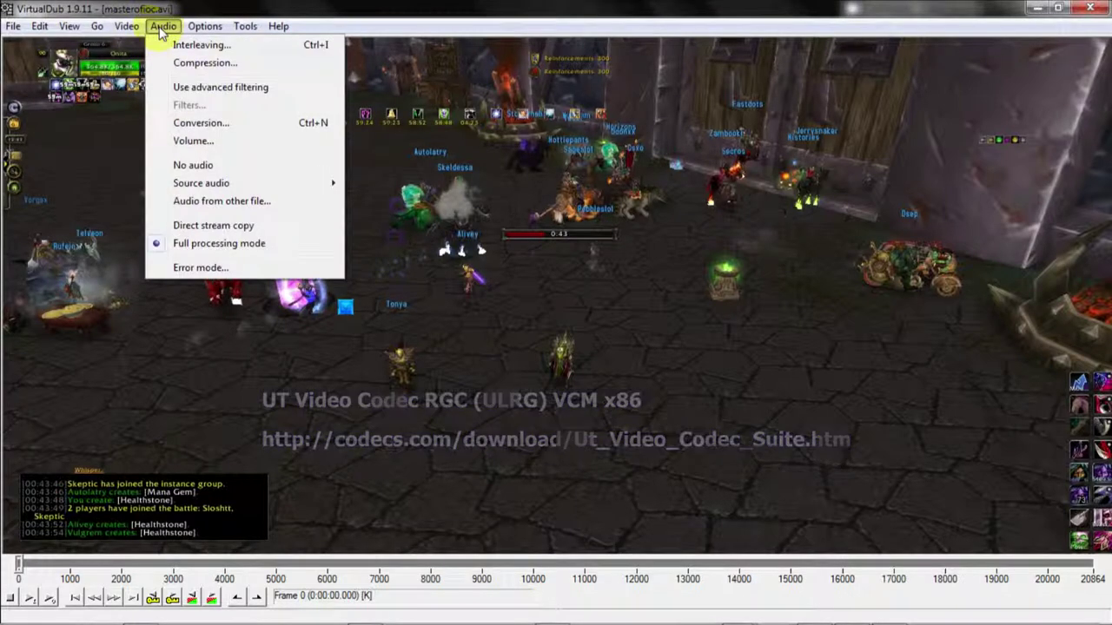
click(172, 63)
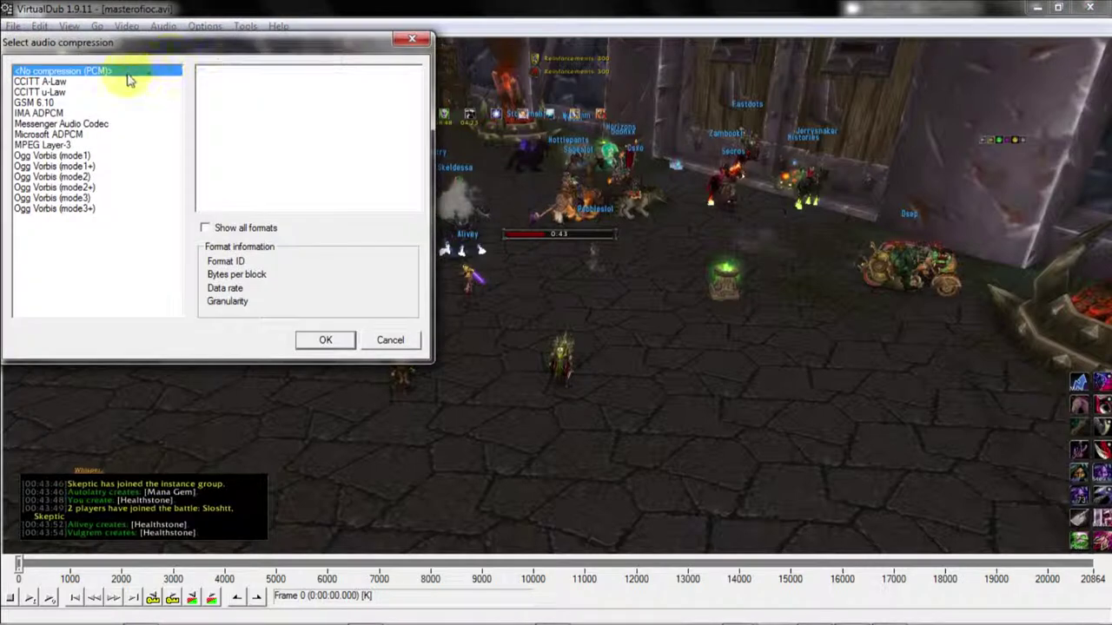
click(325, 341)
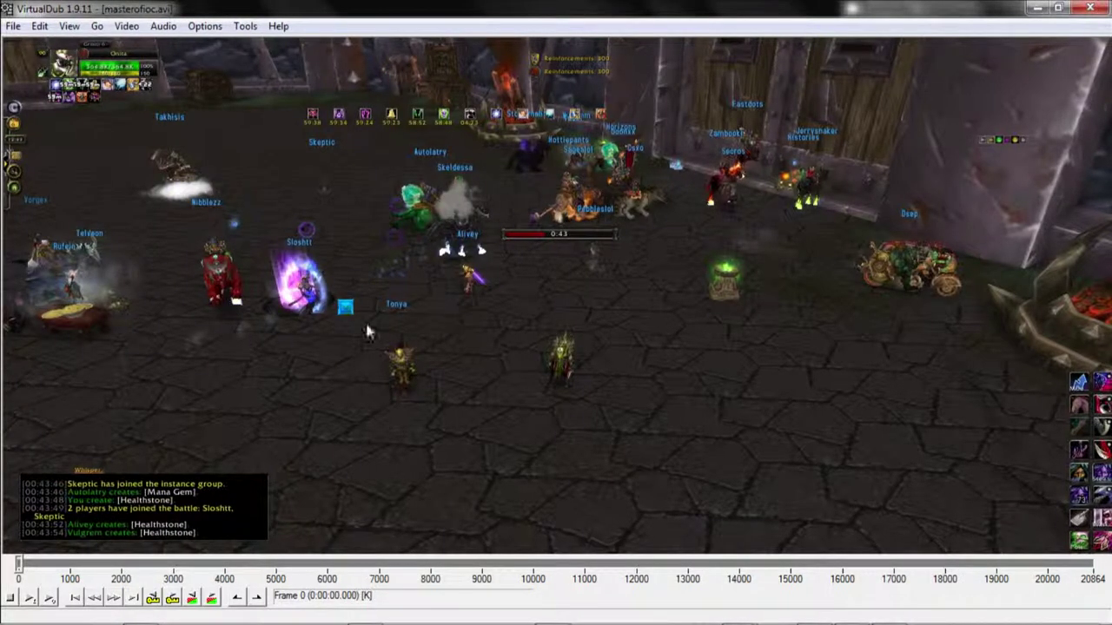
- Save masterofioc.avi into E:\Videos\Converted, replacing the existing file, then close VirtualDub
click(13, 26)
click(44, 169)
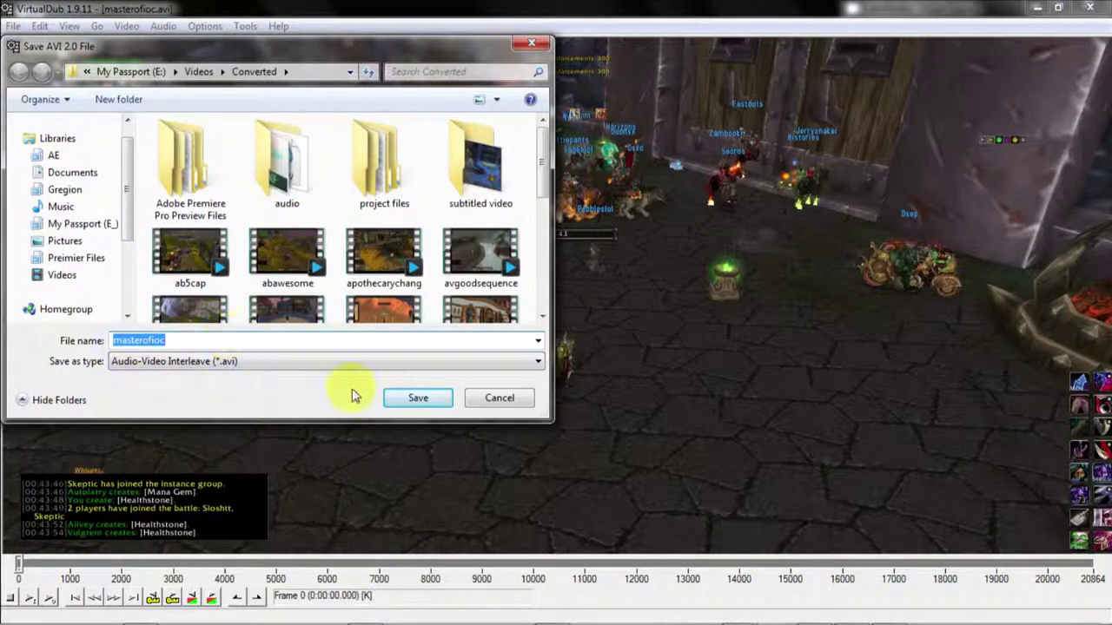
click(413, 400)
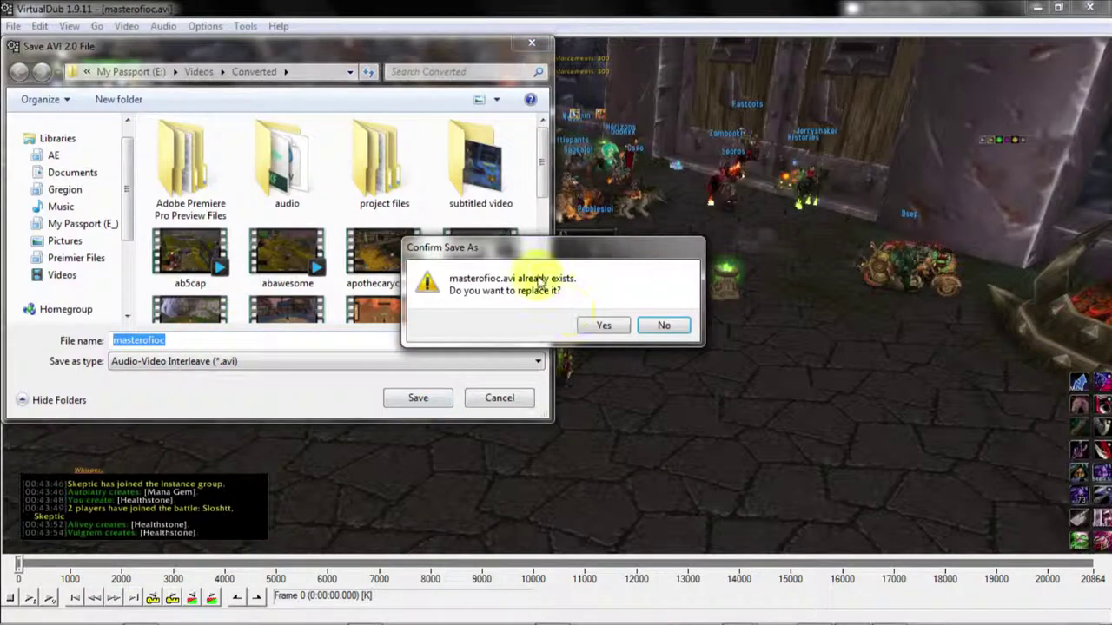
click(606, 327)
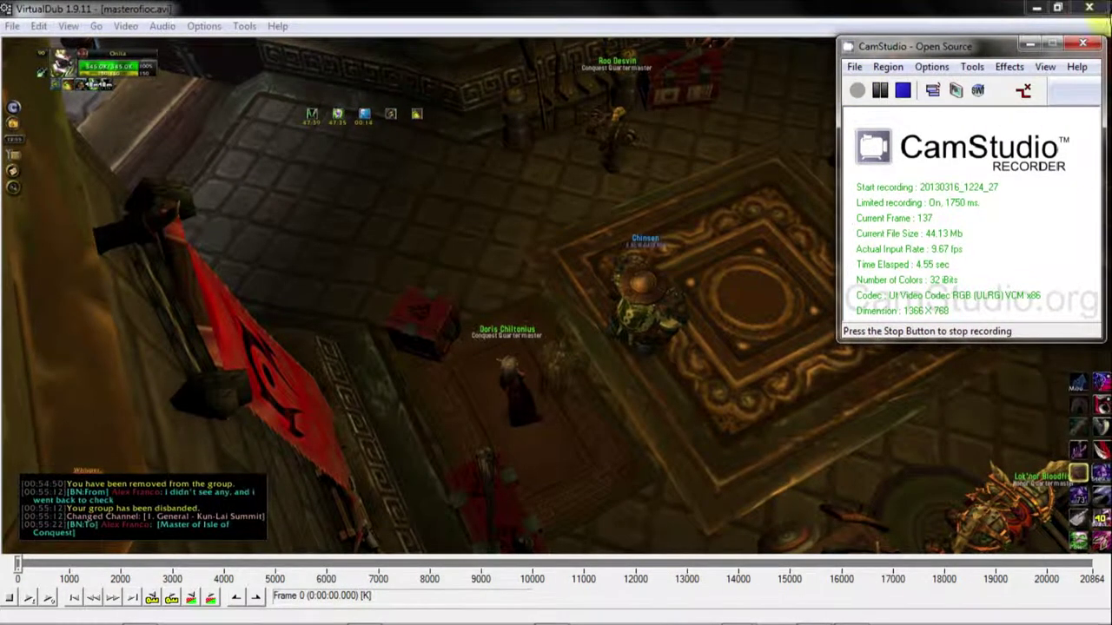
click(1096, 7)
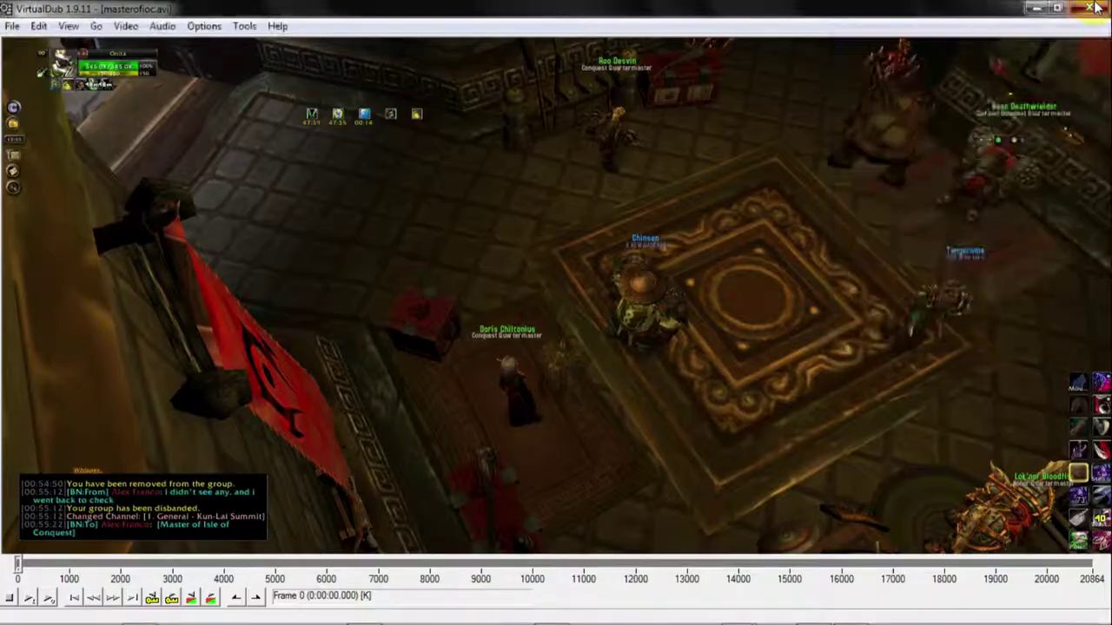
click(1025, 26)
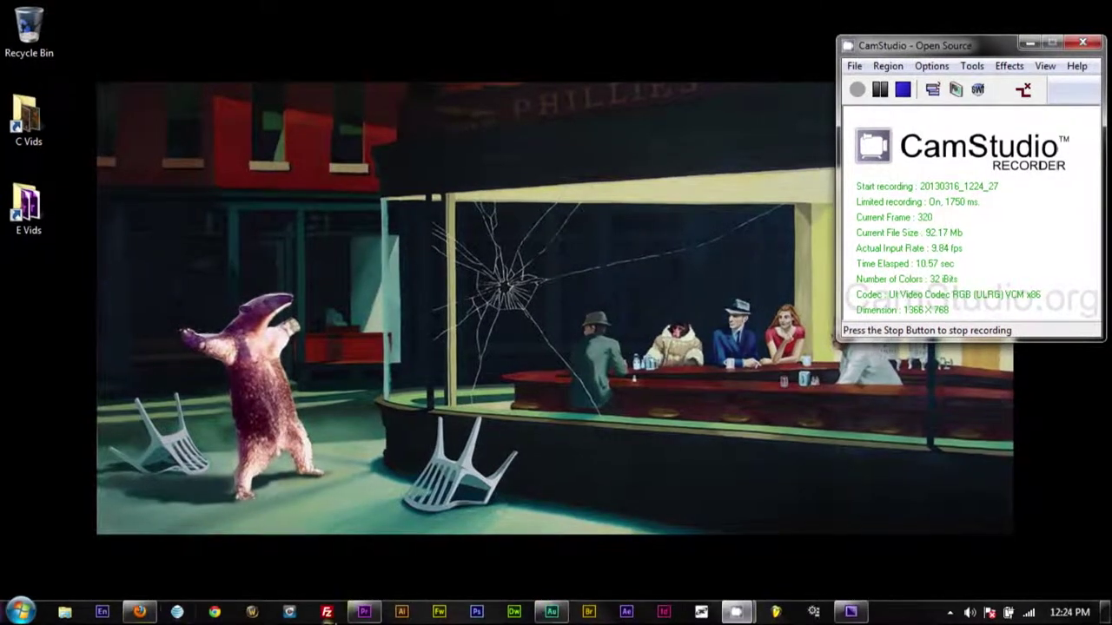
- Check masterofioc.avi (22.9 GB) in E:\Videos\Converted, then close the Explorer window
click(31, 224)
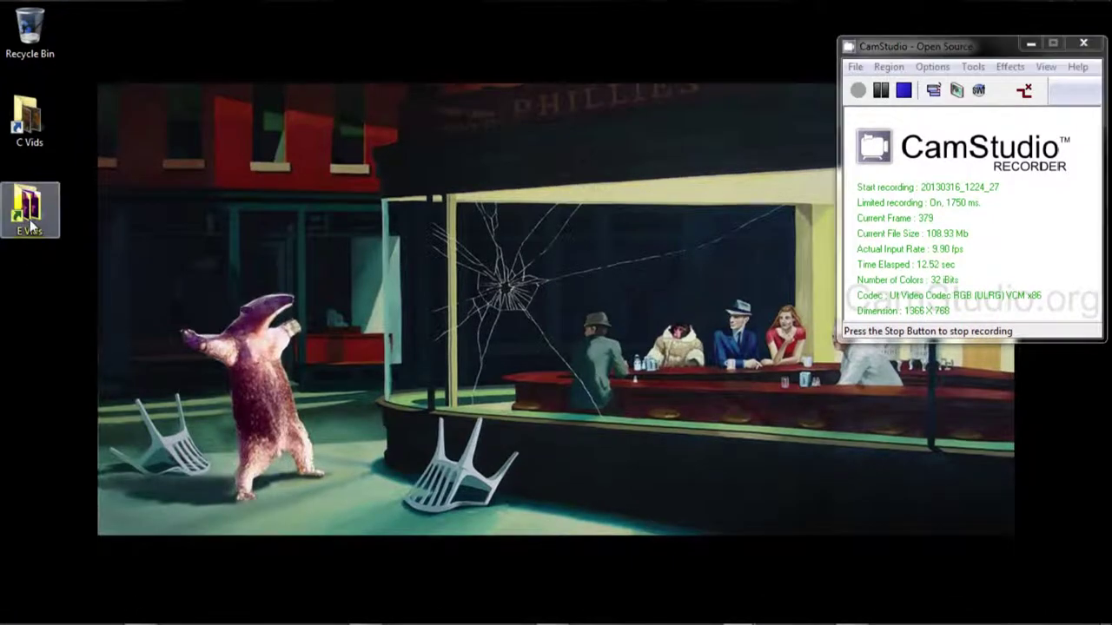
double_click(31, 224)
click(538, 303)
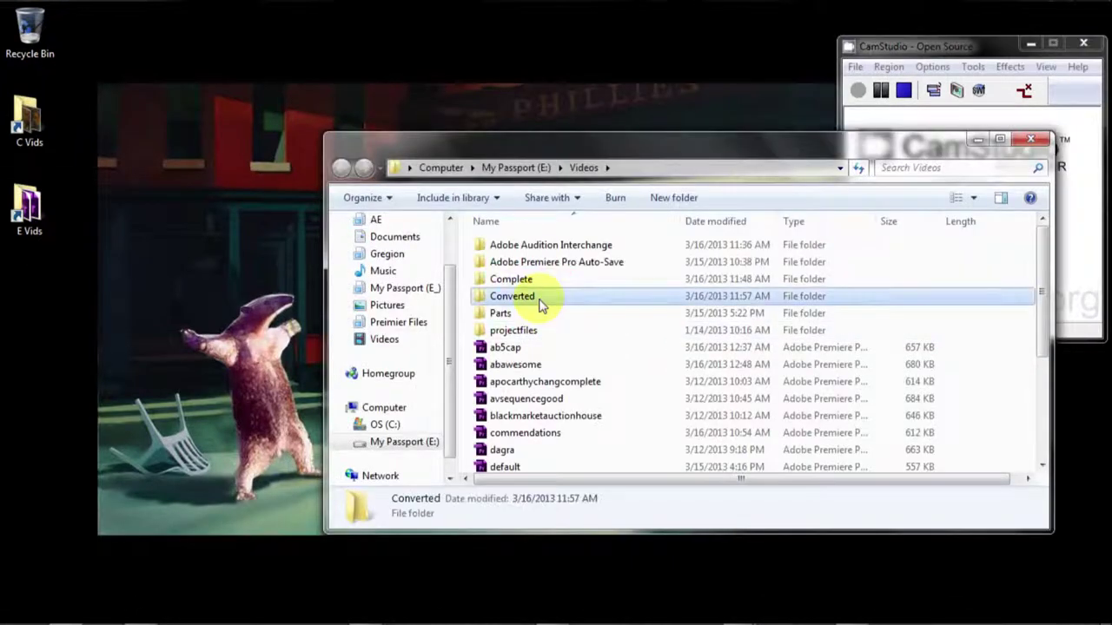
double_click(538, 302)
scroll(618, 356, down, 4)
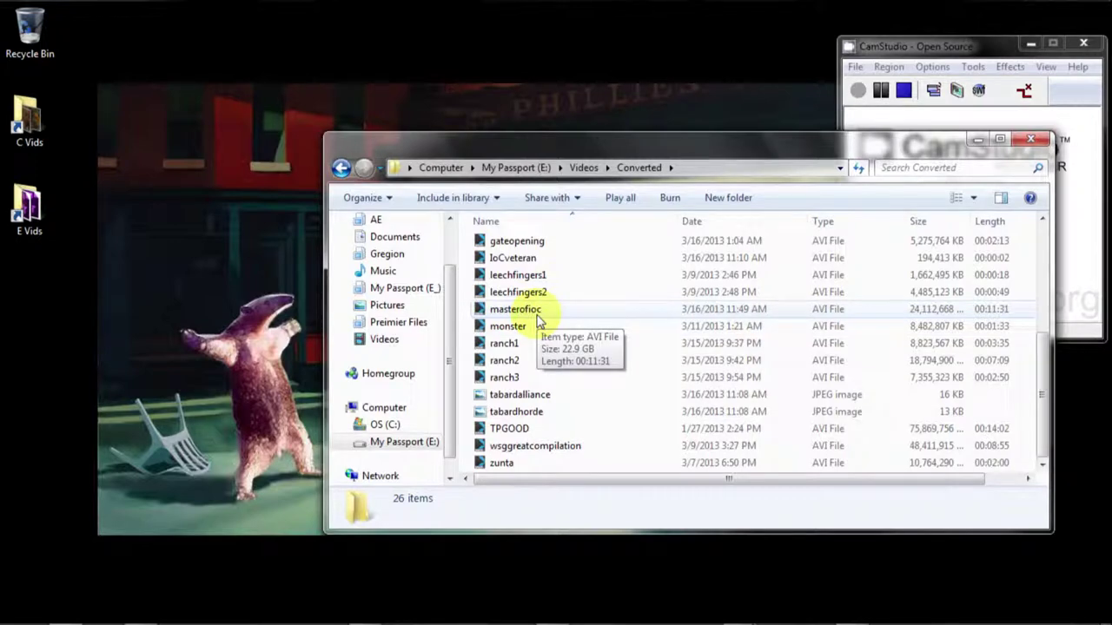
click(1032, 139)
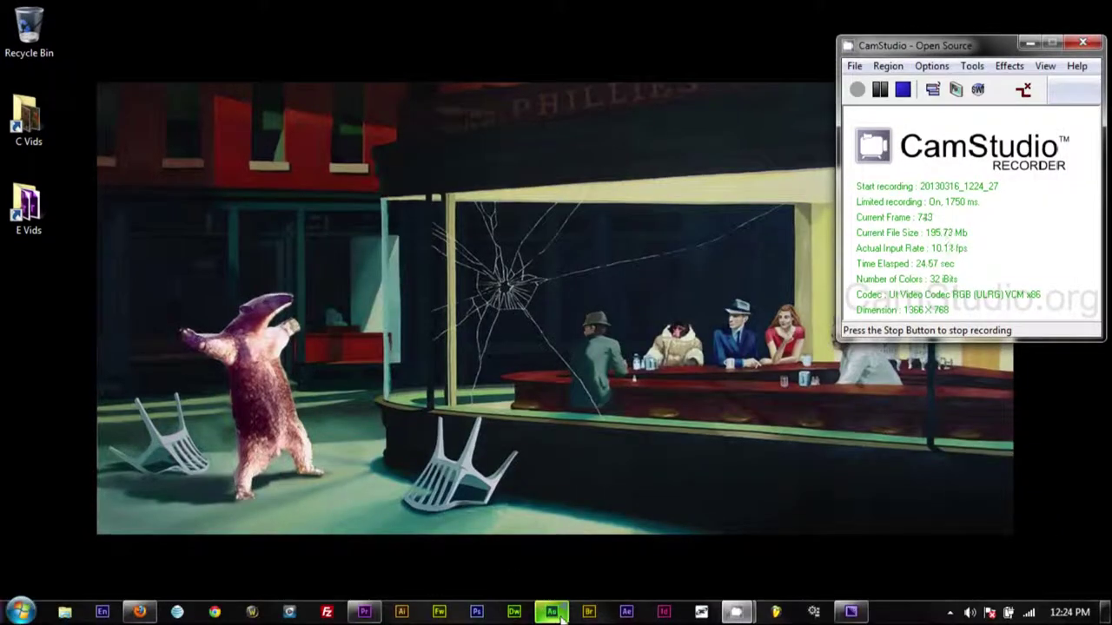
click(554, 612)
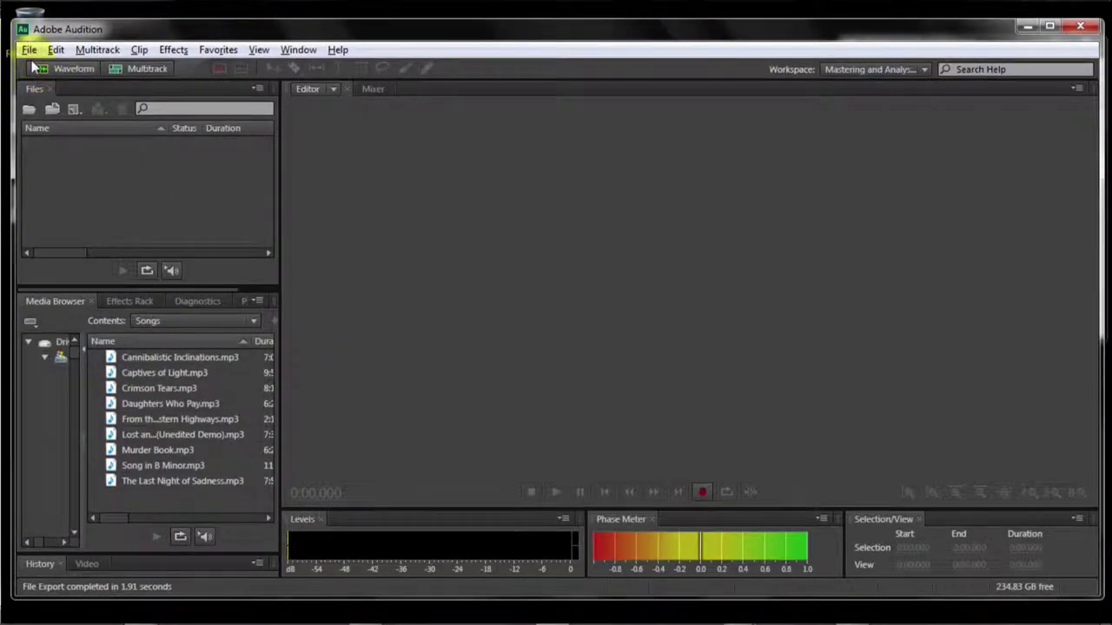
- Import masterofioc.avi from Converted into Audition, dismissing the missing-codec warning
click(28, 50)
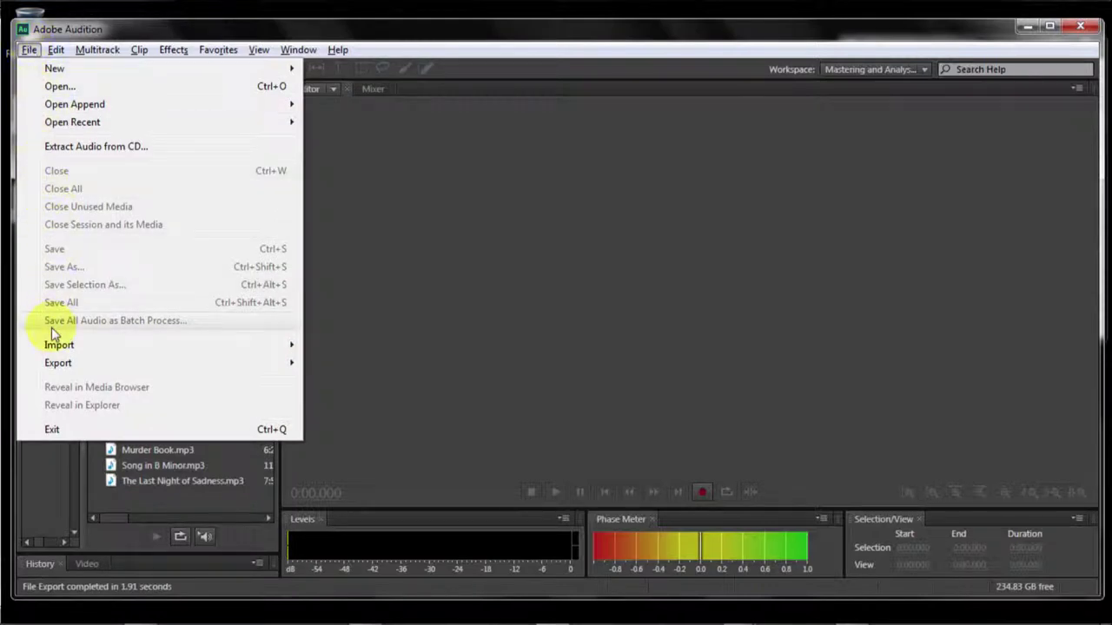
mouse_move(59, 345)
click(330, 349)
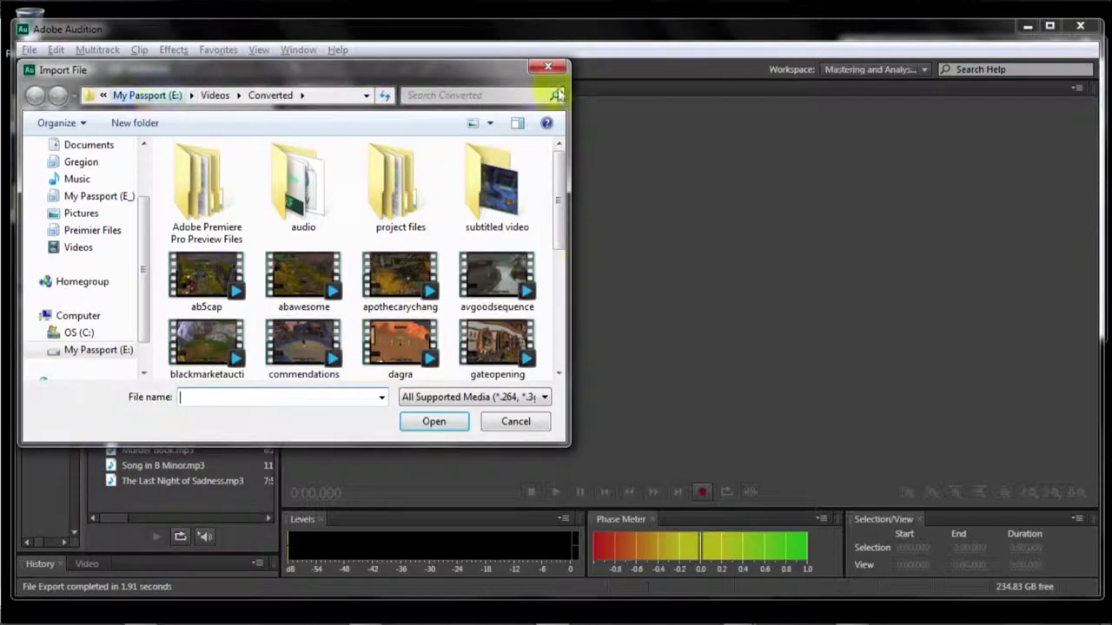
scroll(556, 209, down, 3)
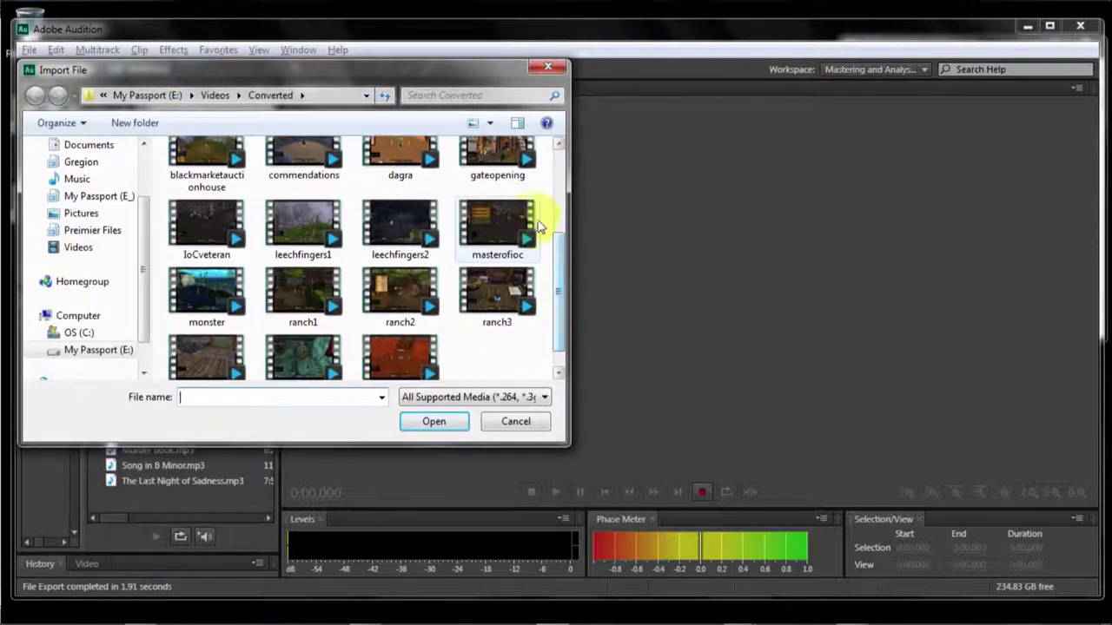
double_click(470, 230)
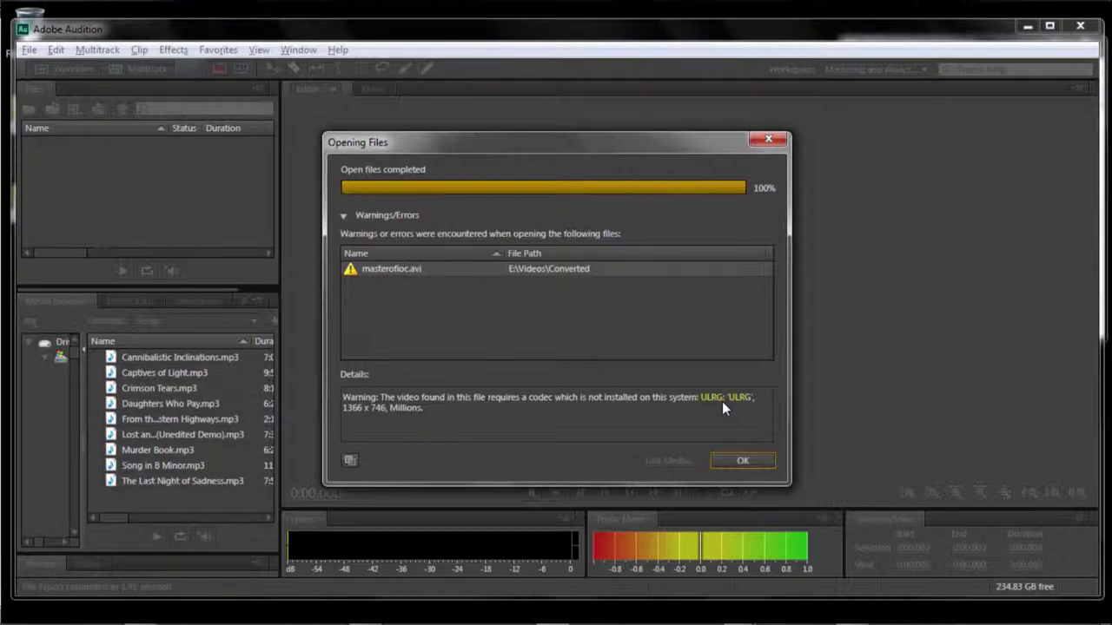
click(742, 462)
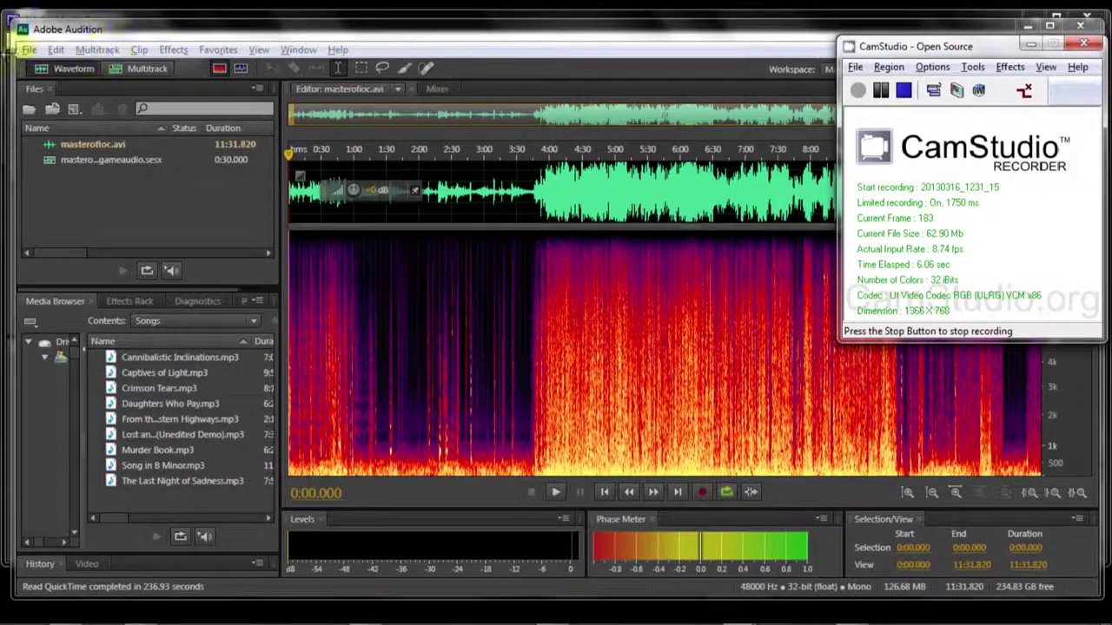
- Export the audio as masterofiocgameaudio.wav, then switch over to Premiere Pro
click(33, 50)
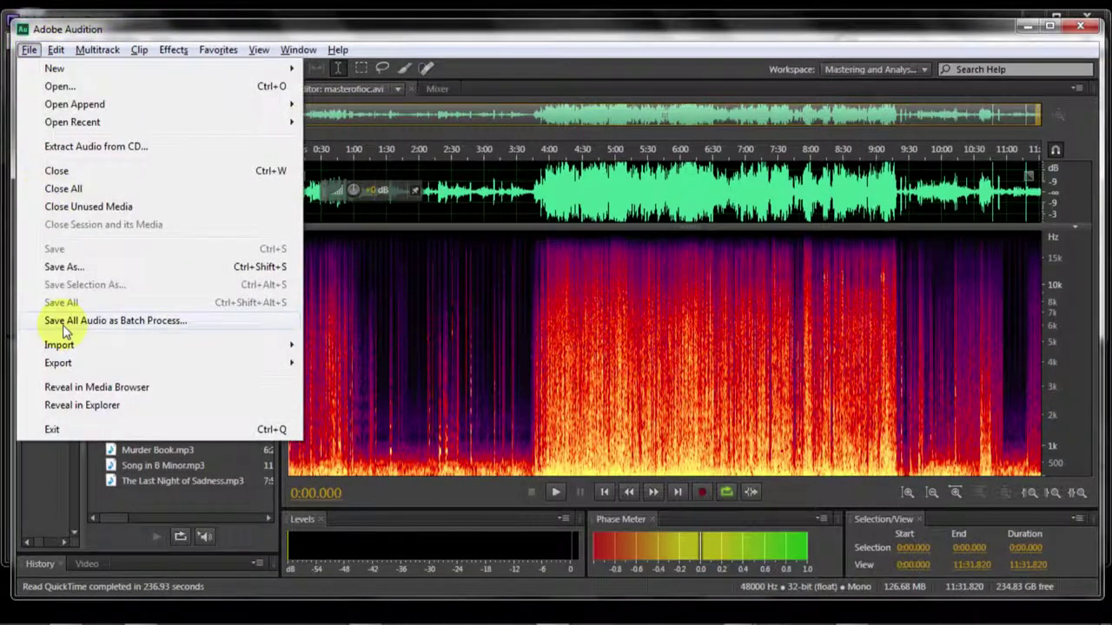
mouse_move(131, 369)
click(337, 362)
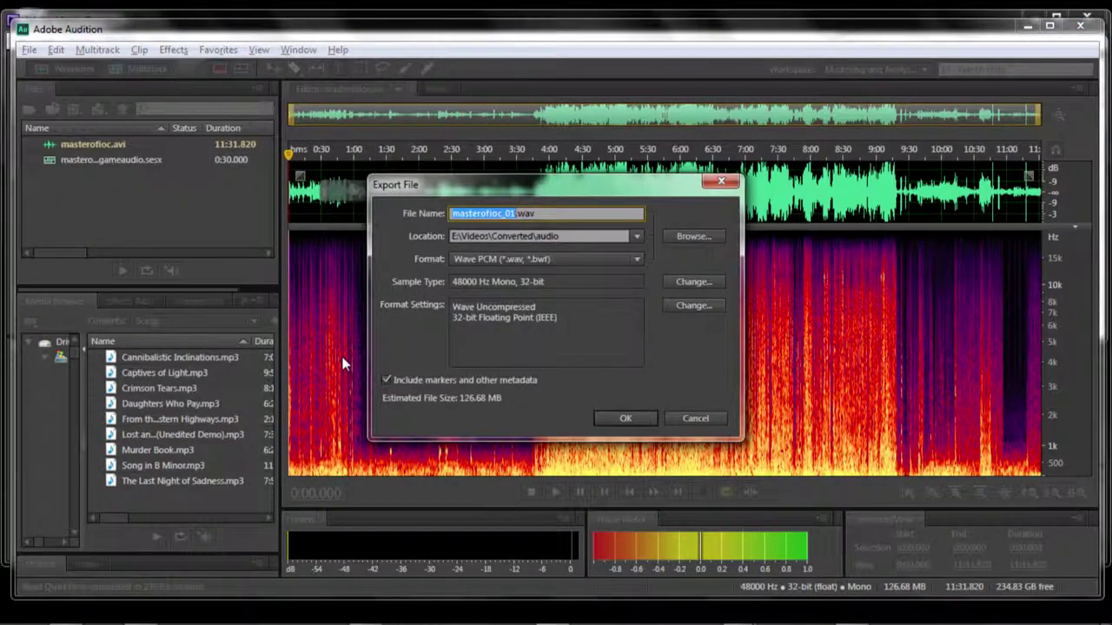
text(masterofiocgameaudio)
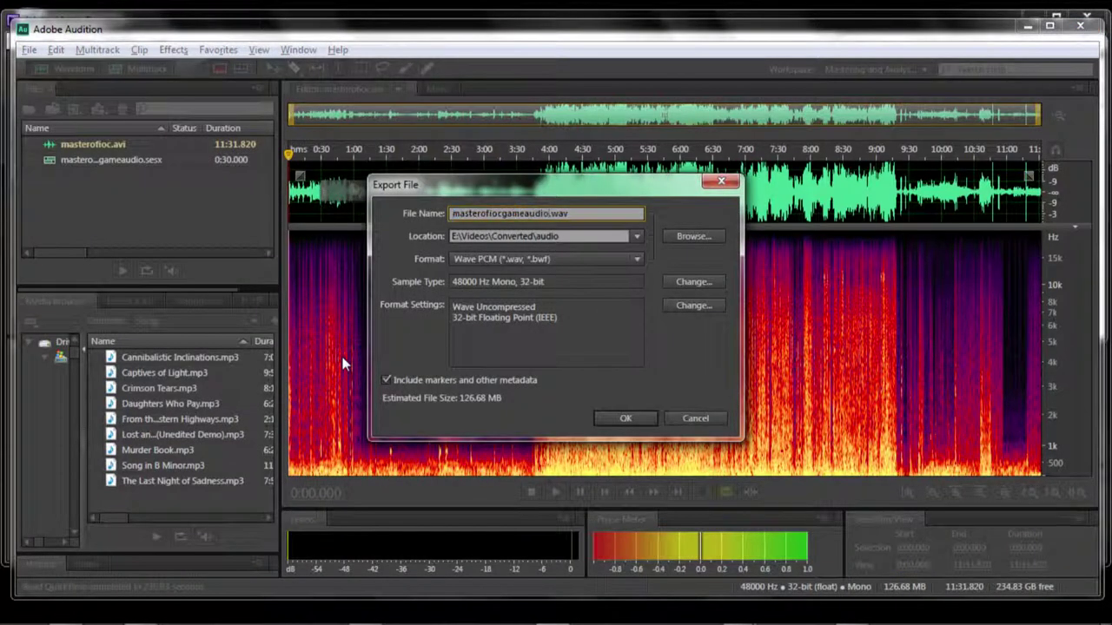
click(616, 417)
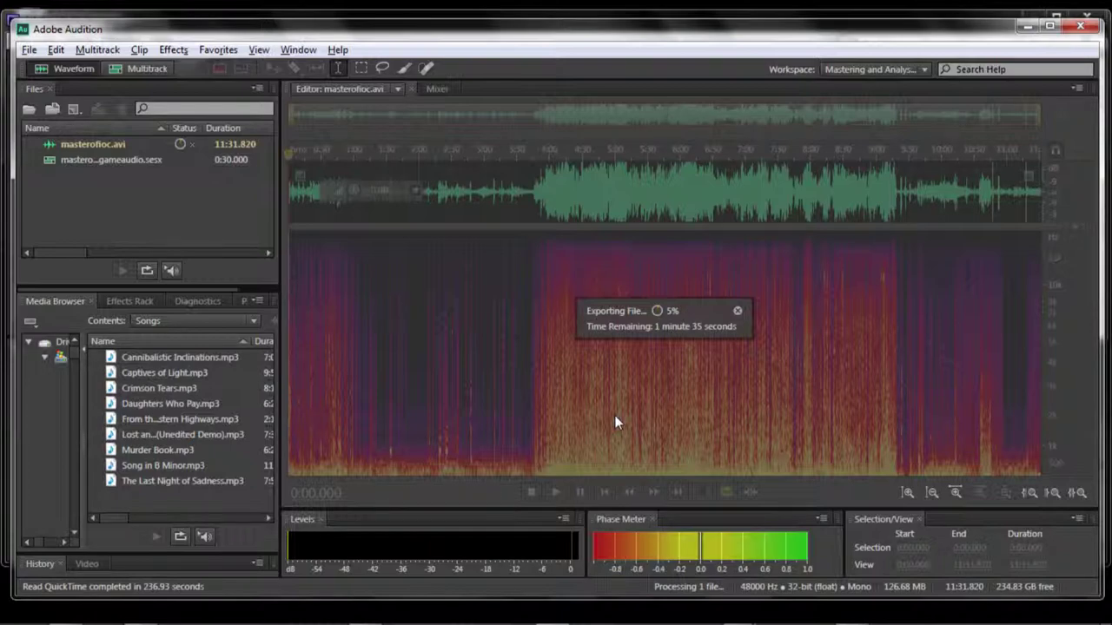
key(alt+Tab)
click(858, 89)
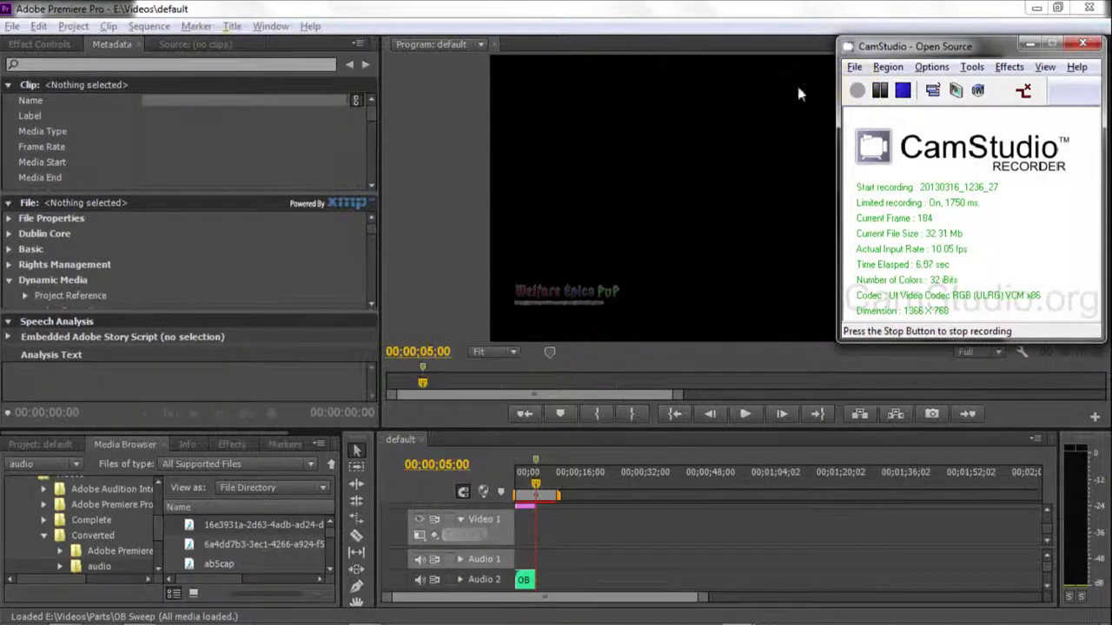
- Reopen the E:\Videos\default project from Premiere's recent projects
click(416, 17)
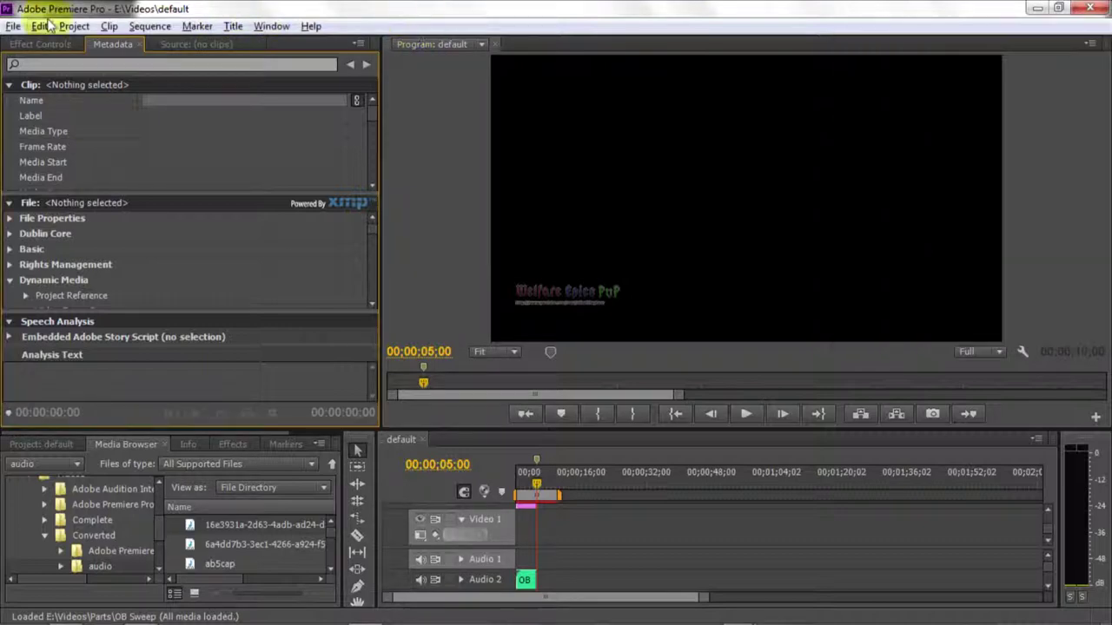
click(13, 26)
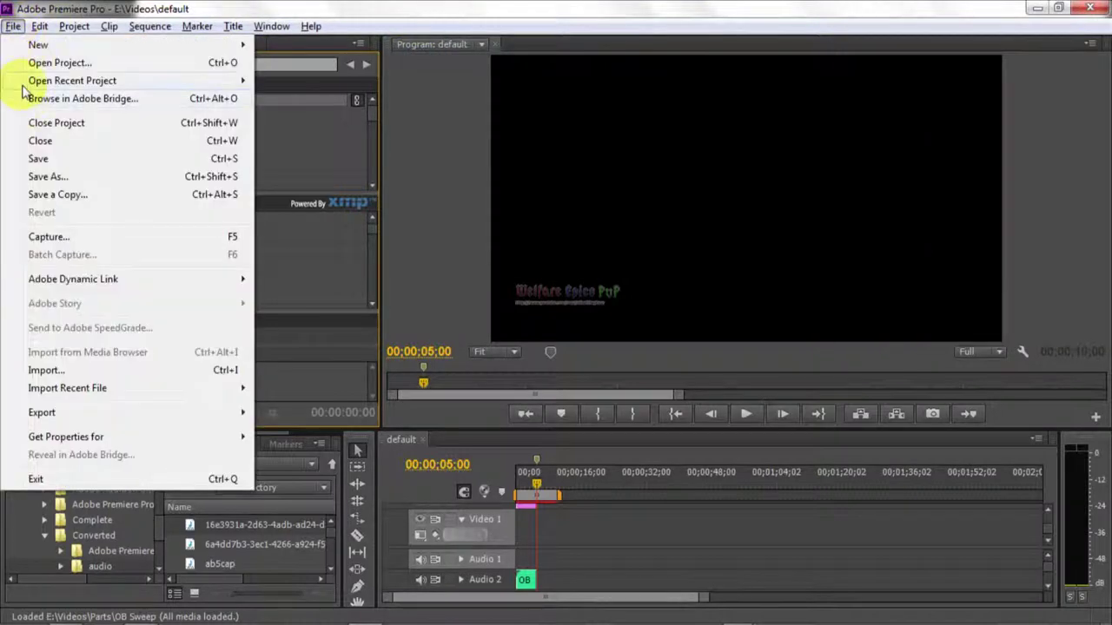
mouse_move(17, 81)
click(300, 88)
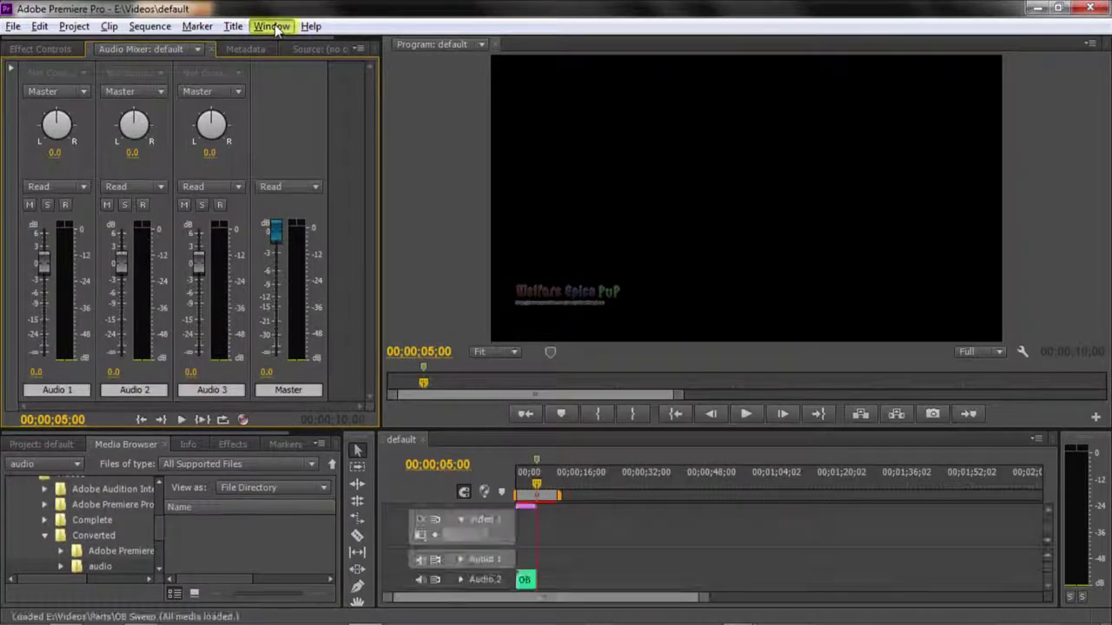
- Switch Premiere to the Clip Editing workspace
click(275, 24)
mouse_move(408, 45)
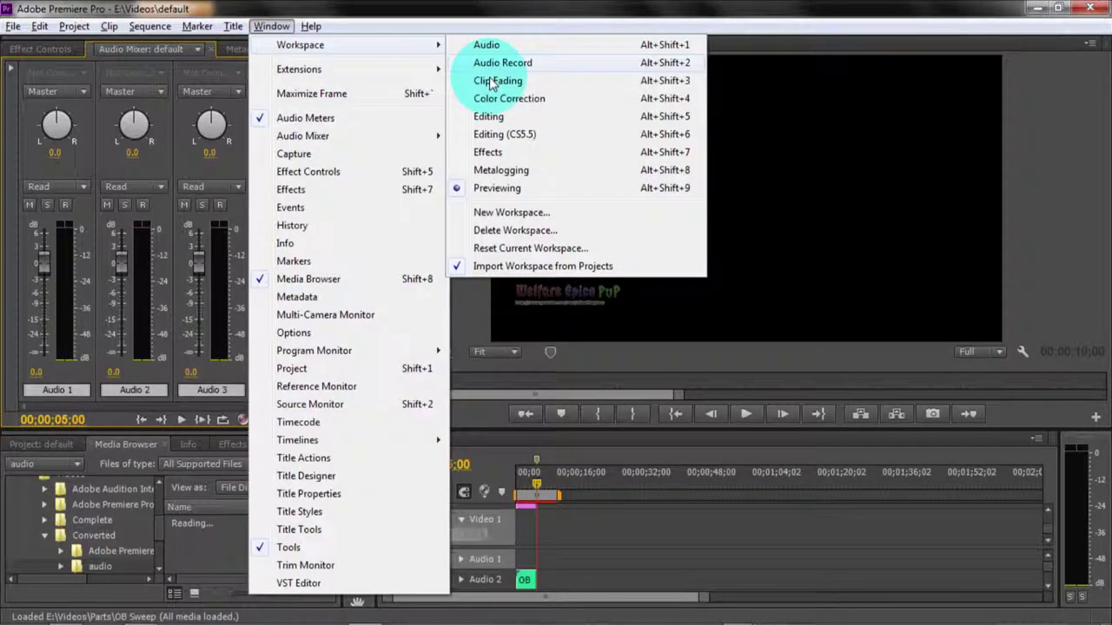
click(492, 83)
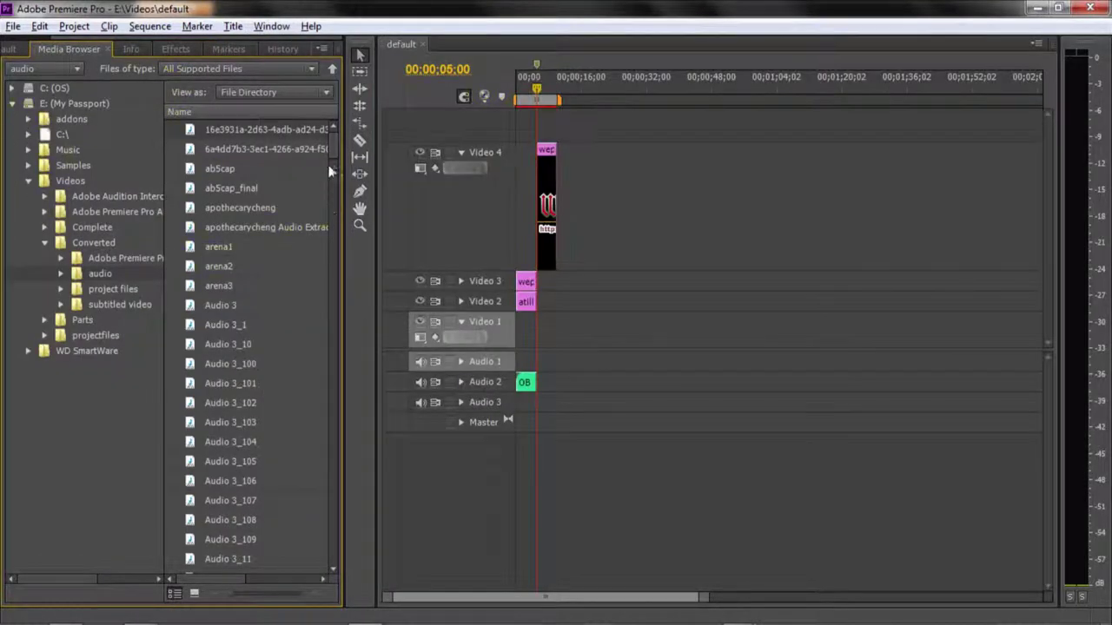
- Drag masterofiocgameaudio.wav from the Media Browser onto the Audio 1 track
drag(333, 156, 333, 556)
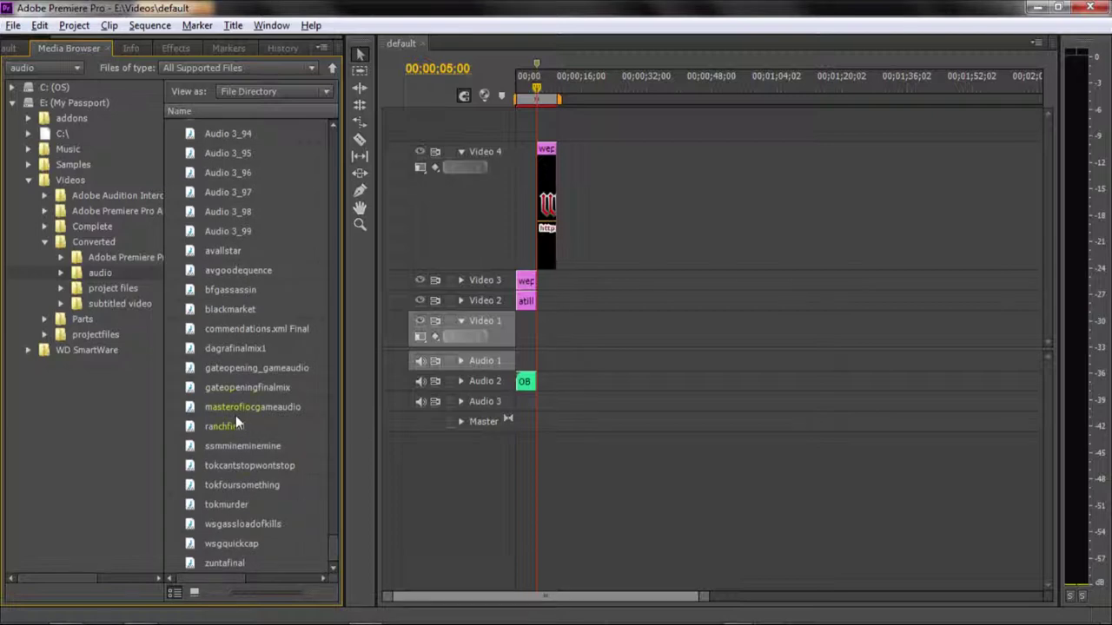
drag(219, 407, 537, 366)
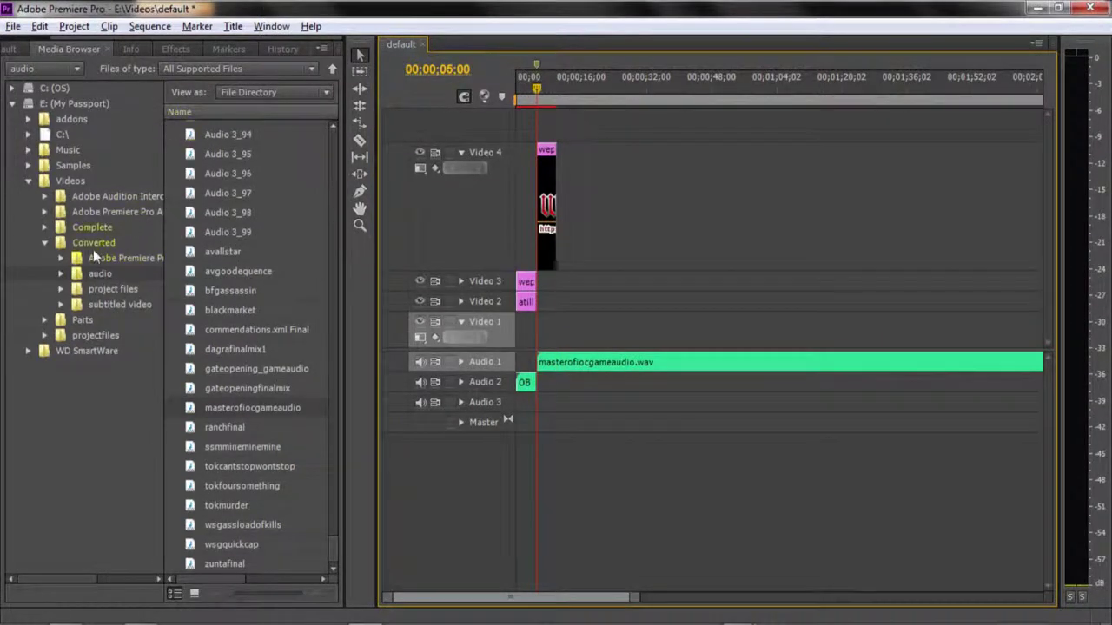
click(93, 247)
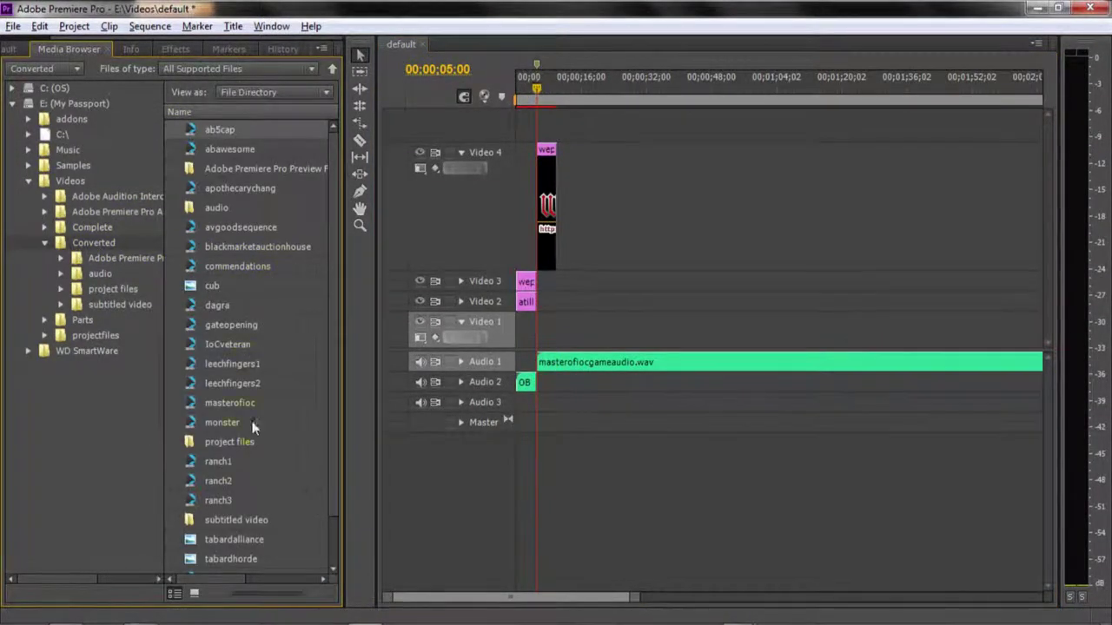
- Load masterofioc.avi in the Source Monitor and place only its video on Video 1 above the game audio
click(228, 406)
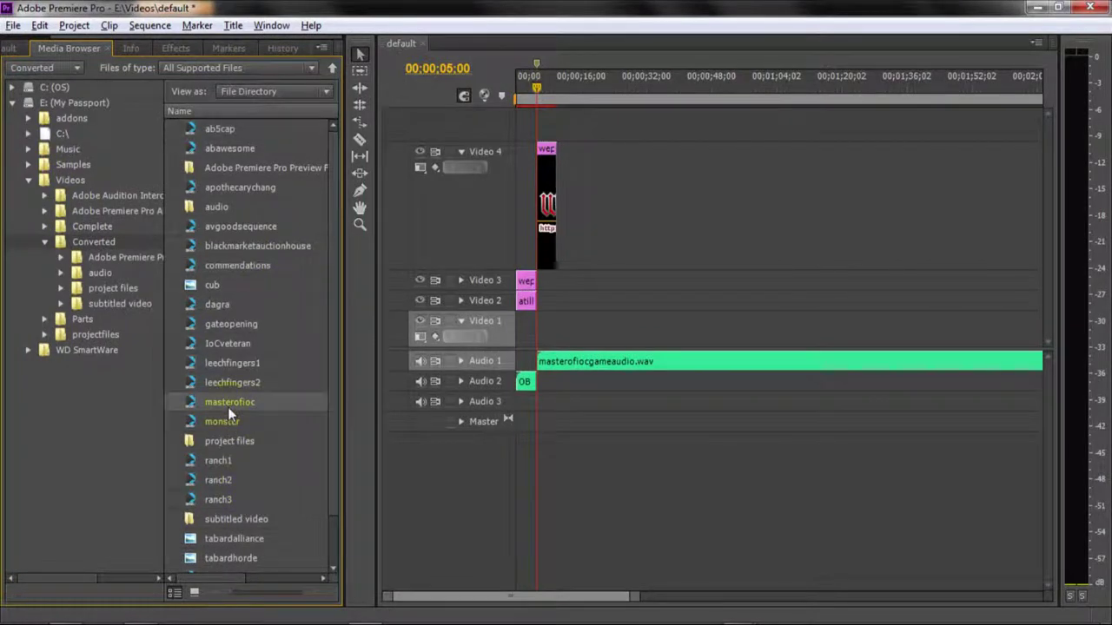
right_click(227, 406)
click(288, 443)
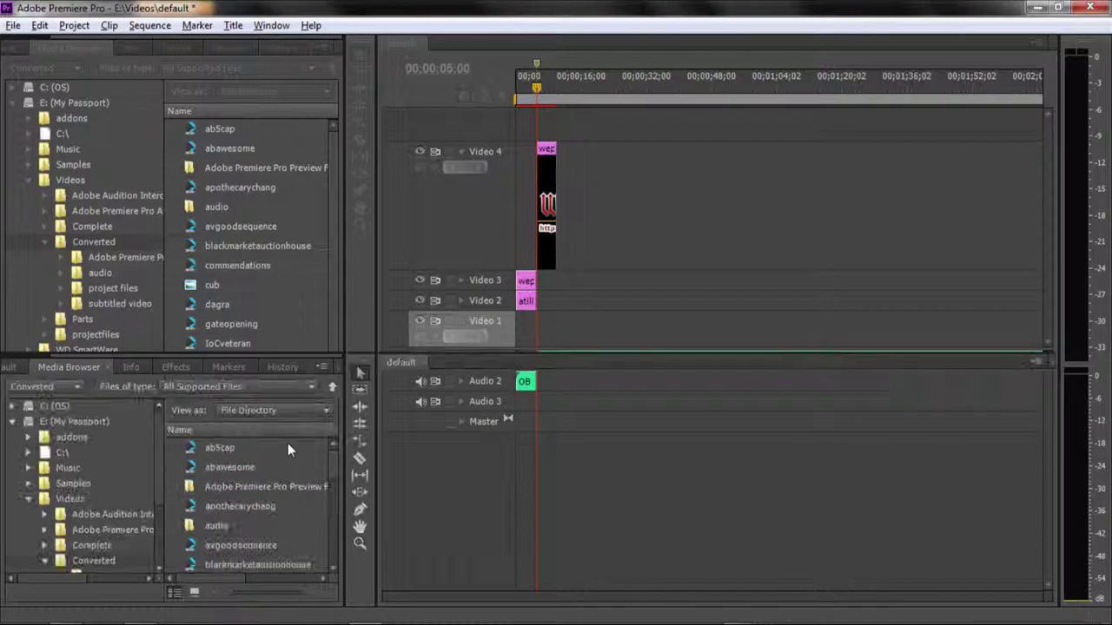
click(537, 284)
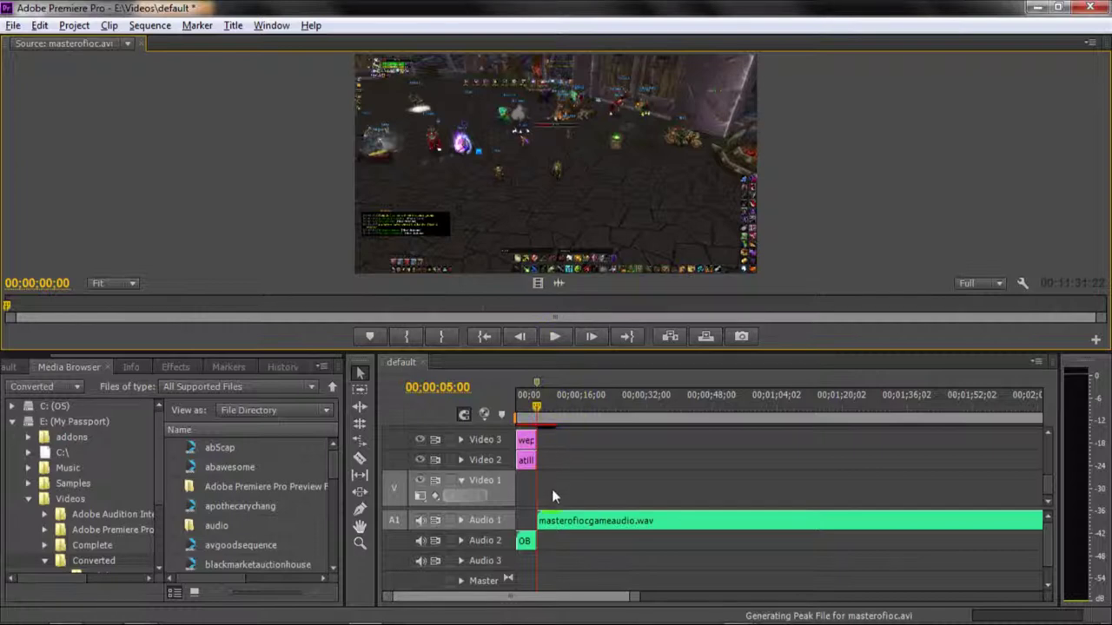
drag(551, 489, 544, 497)
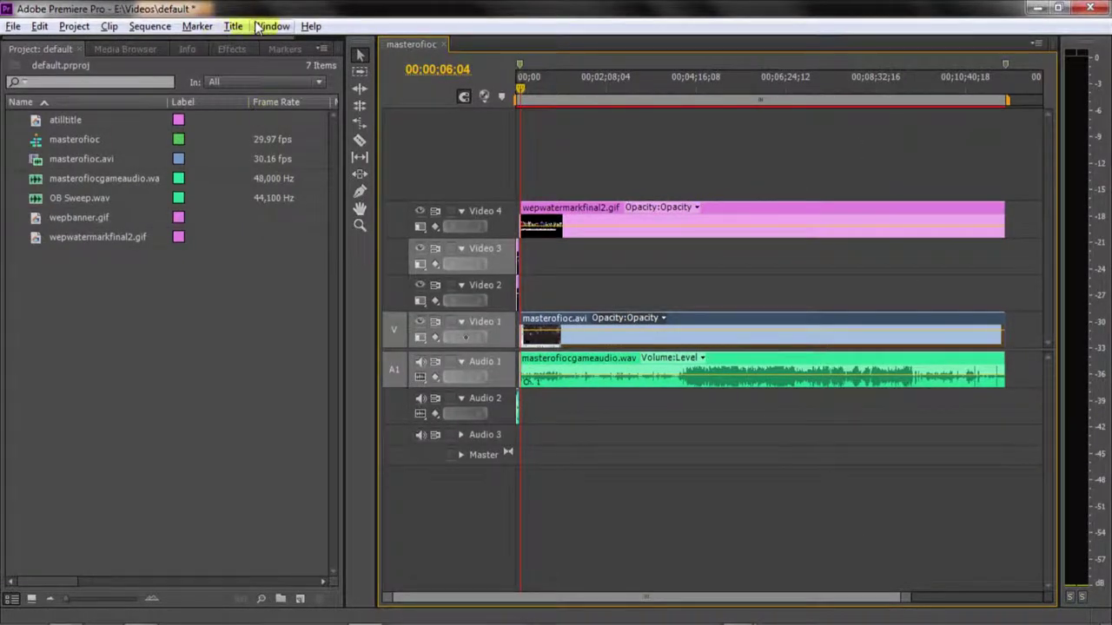
- Save the project as masterofioc in E:\Videos, replacing the existing masterofioc.prproj
click(13, 26)
click(60, 177)
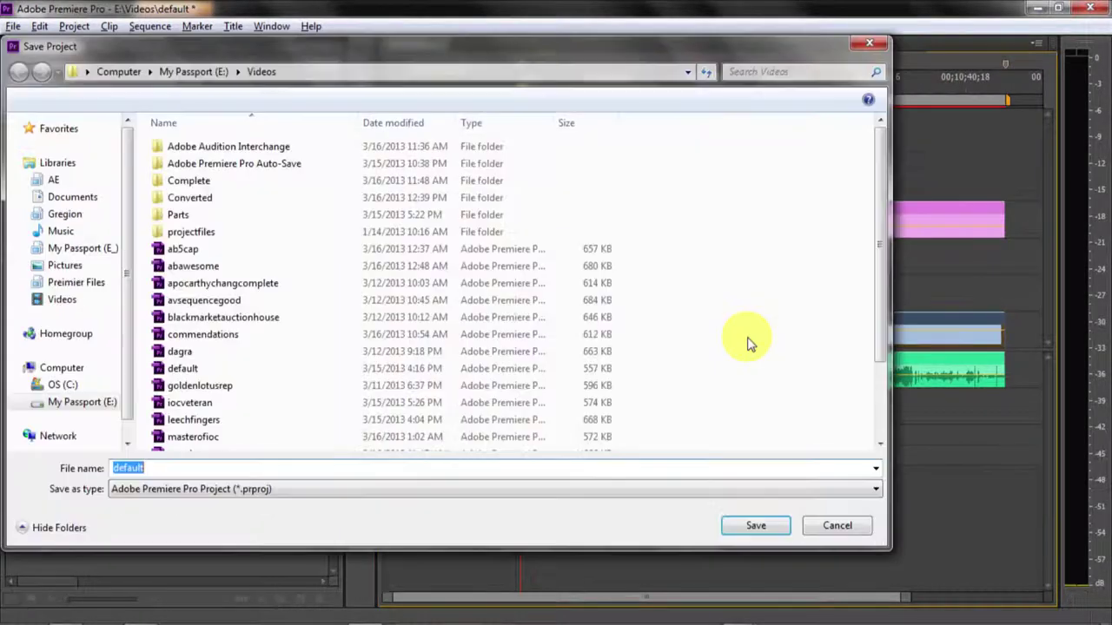
text(mast)
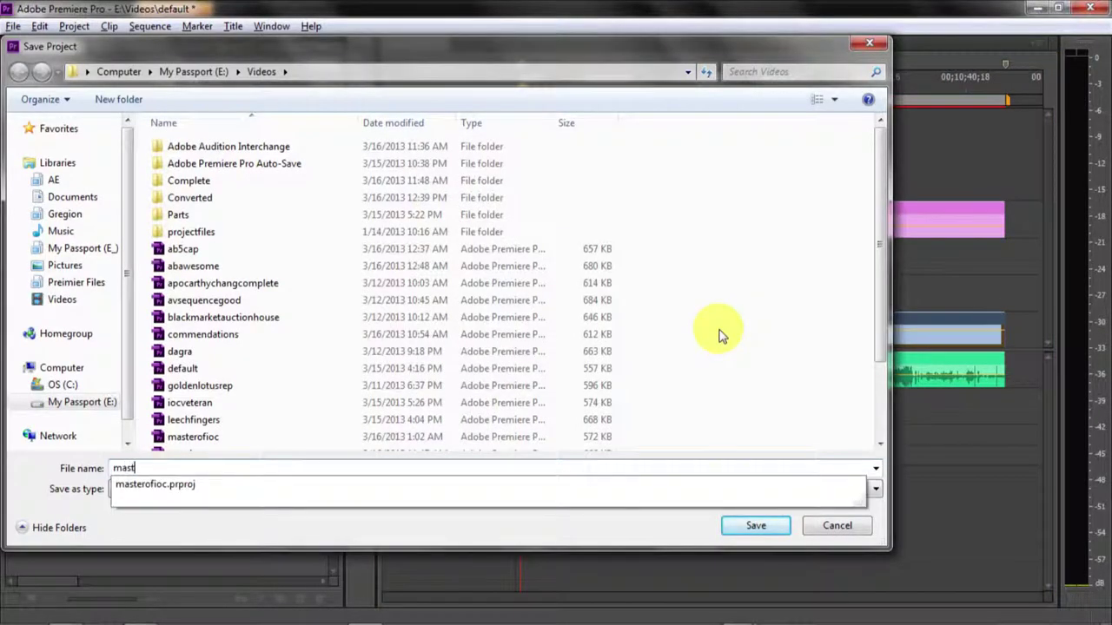
text(erofioc)
key(Return)
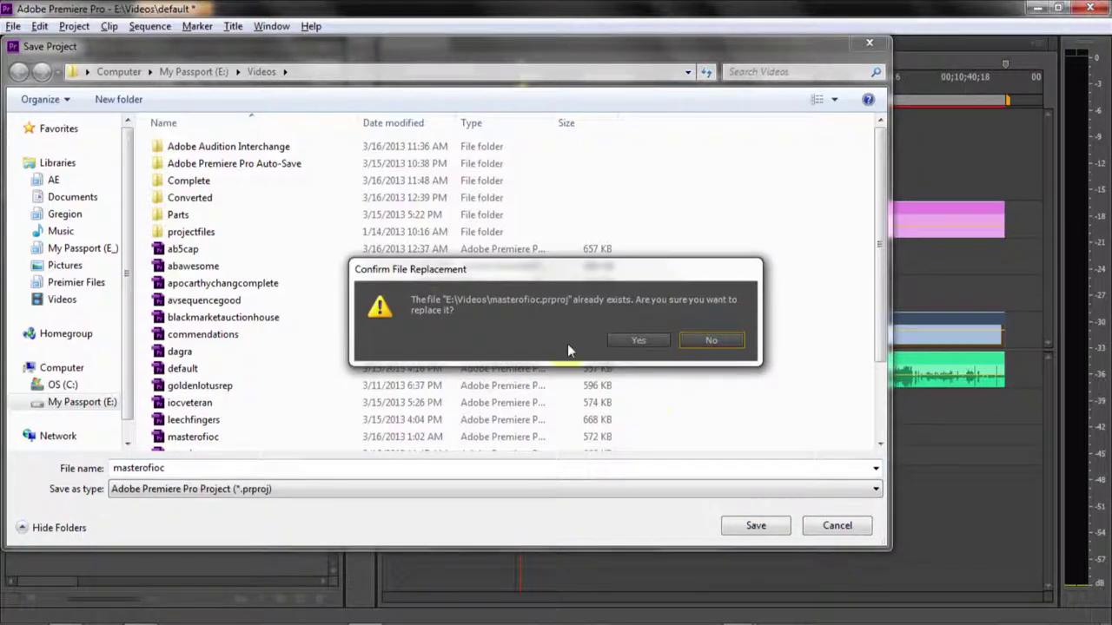
click(637, 339)
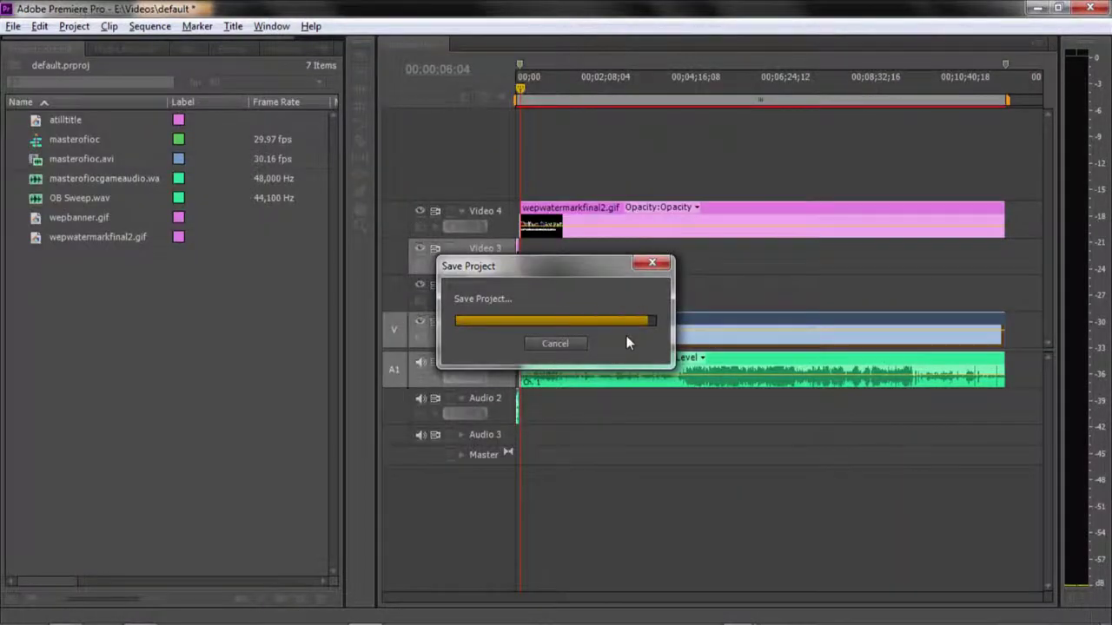
- Switch to the Previewing workspace and play, then stop, the masterofioc sequence in the Program monitor
click(265, 26)
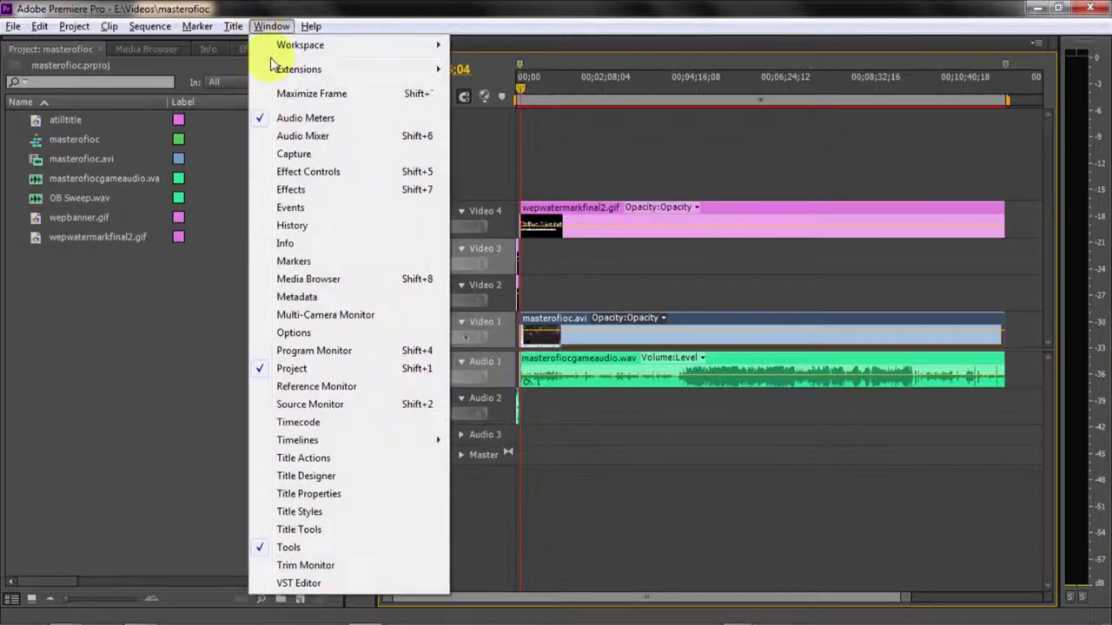
mouse_move(296, 45)
click(496, 190)
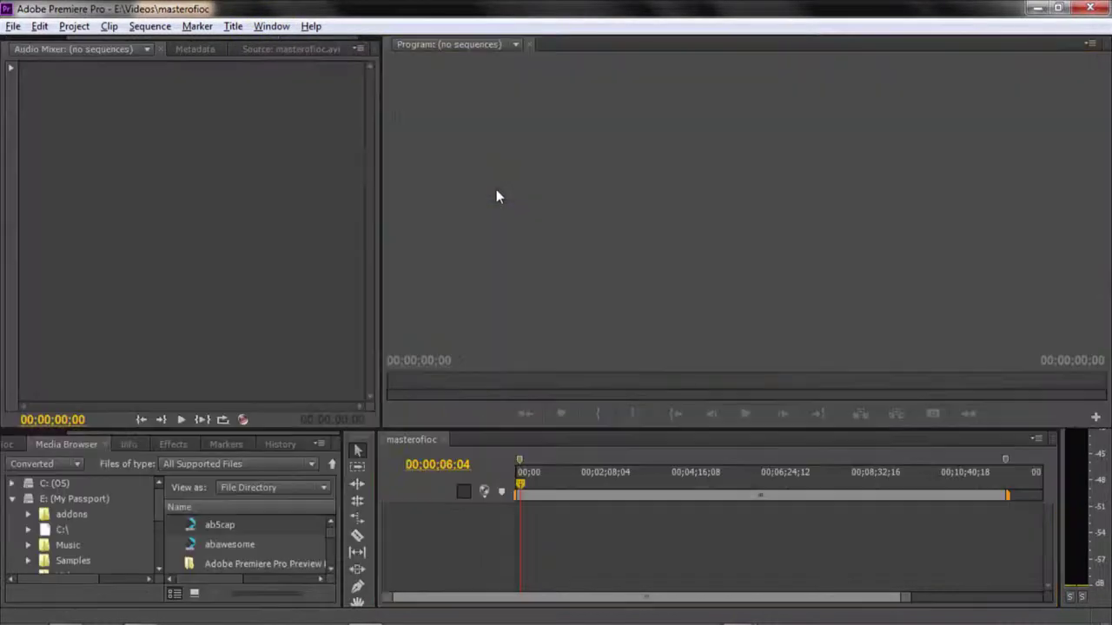
click(746, 415)
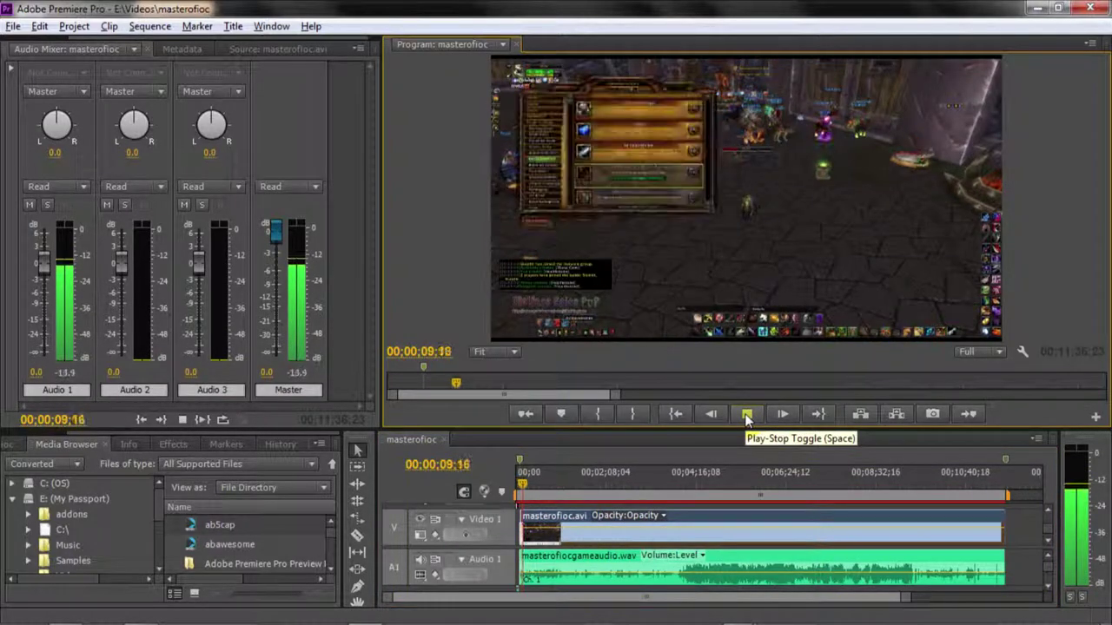
click(746, 415)
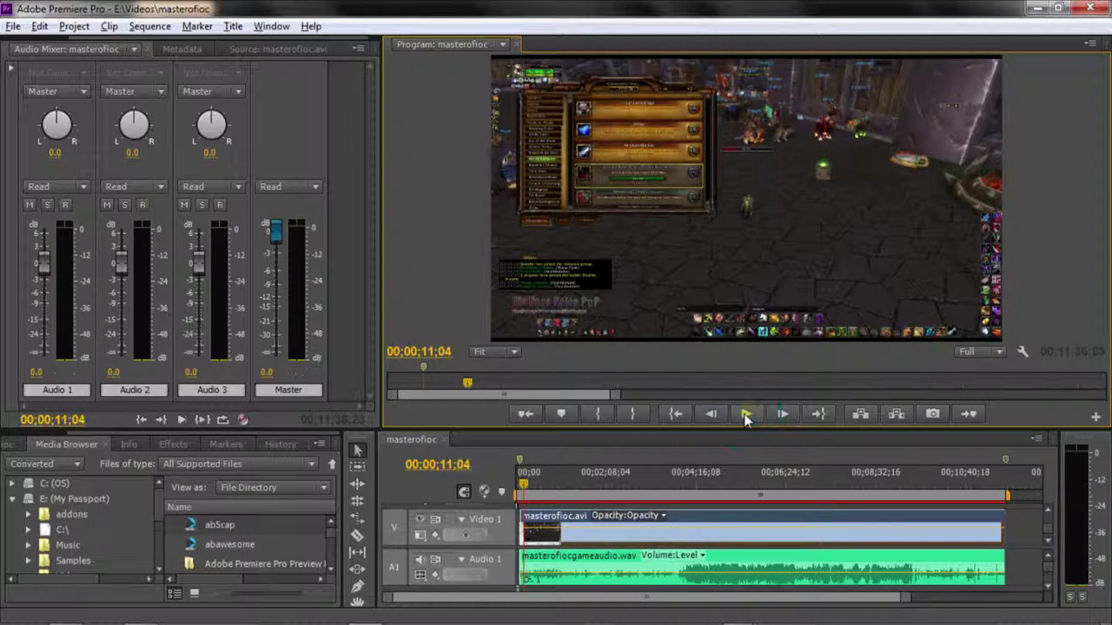
- Return to the Clip Fading workspace
click(275, 28)
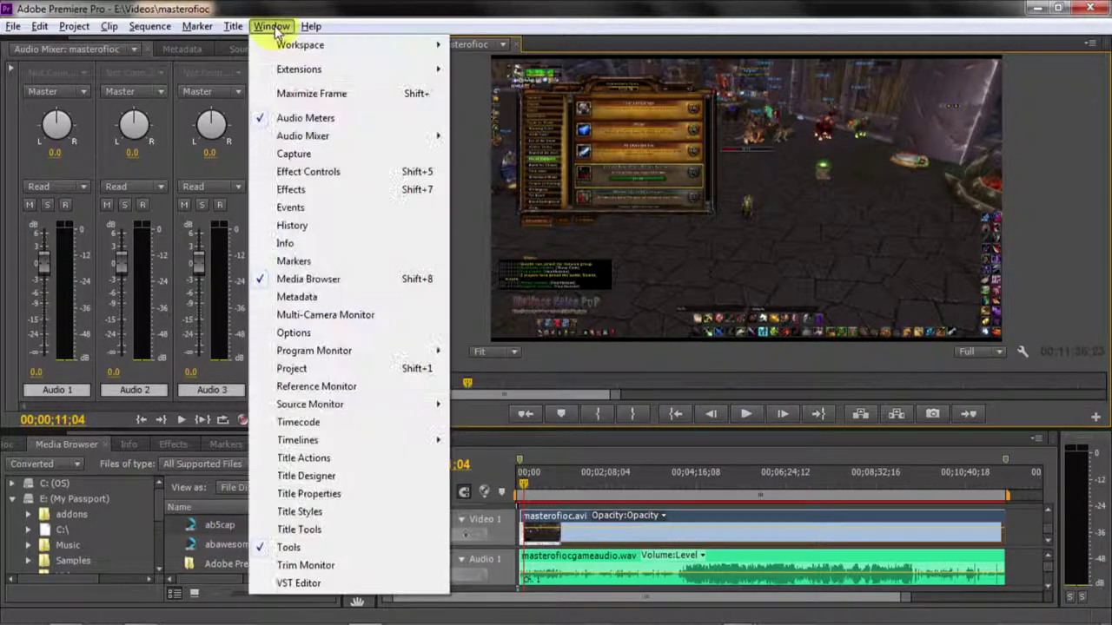
mouse_move(276, 45)
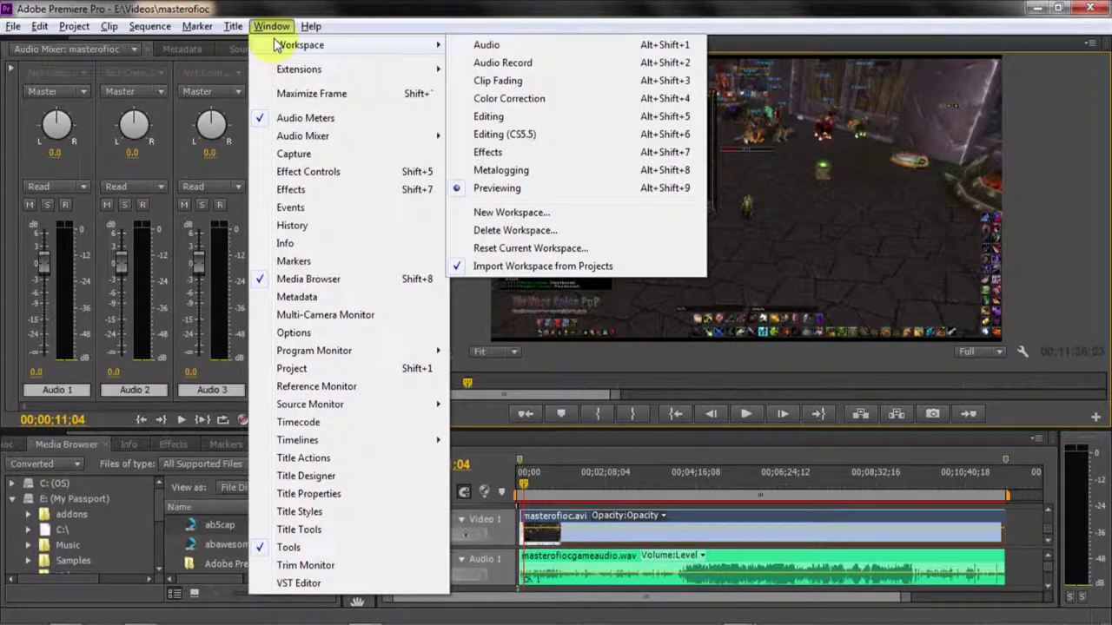
click(523, 85)
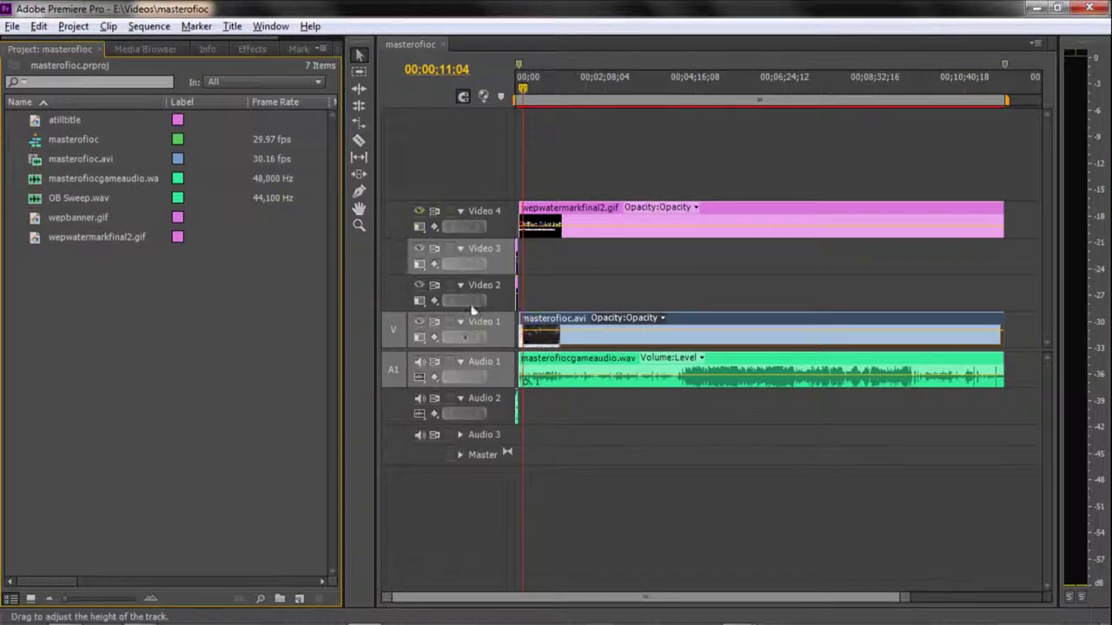
click(743, 359)
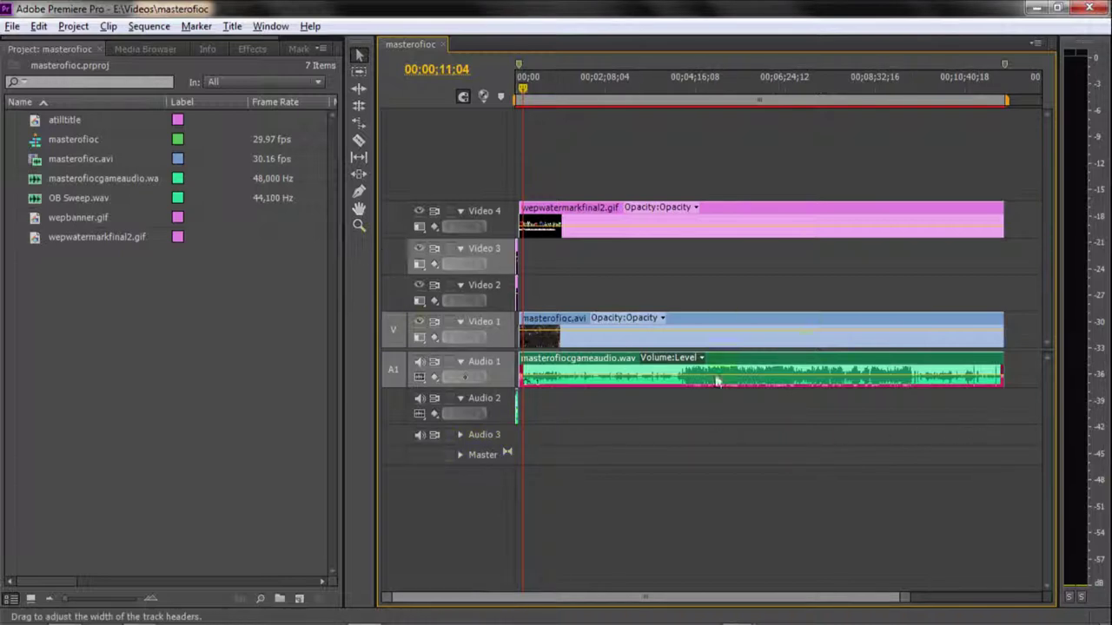
click(720, 331)
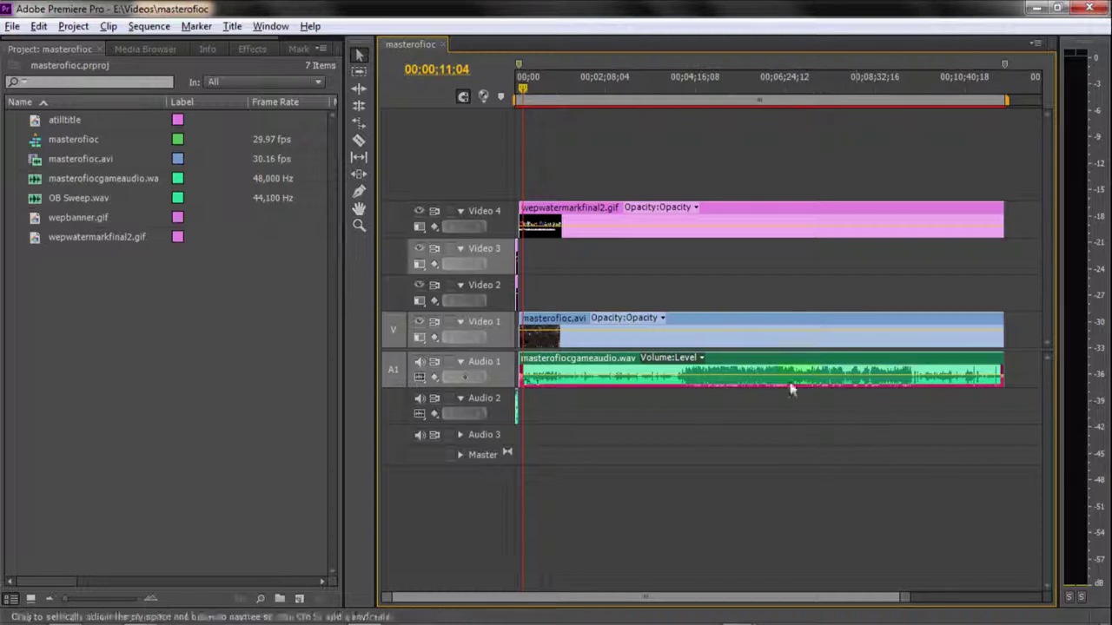
click(779, 344)
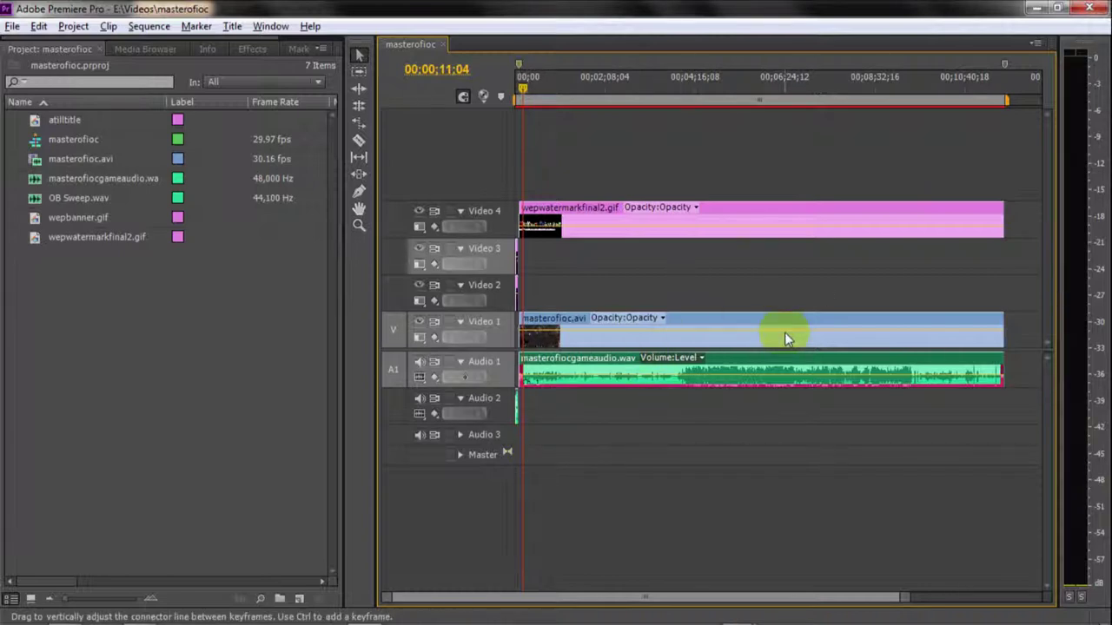
mouse_move(785, 332)
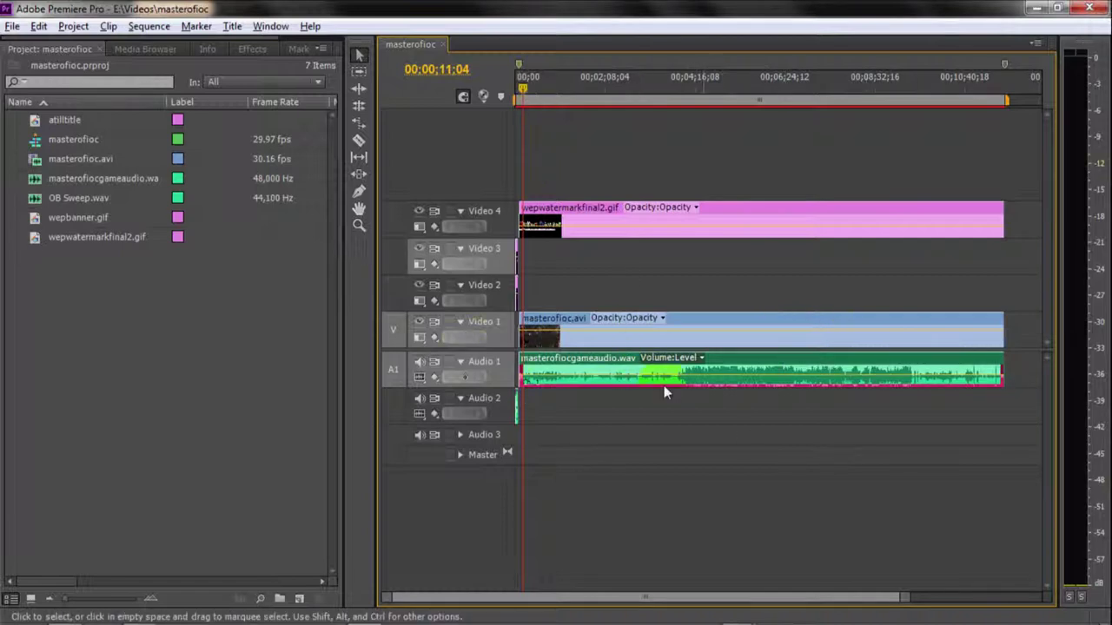
- Send the entire masterofioc sequence to Adobe Audition with Open in Adobe Audition checked
click(39, 26)
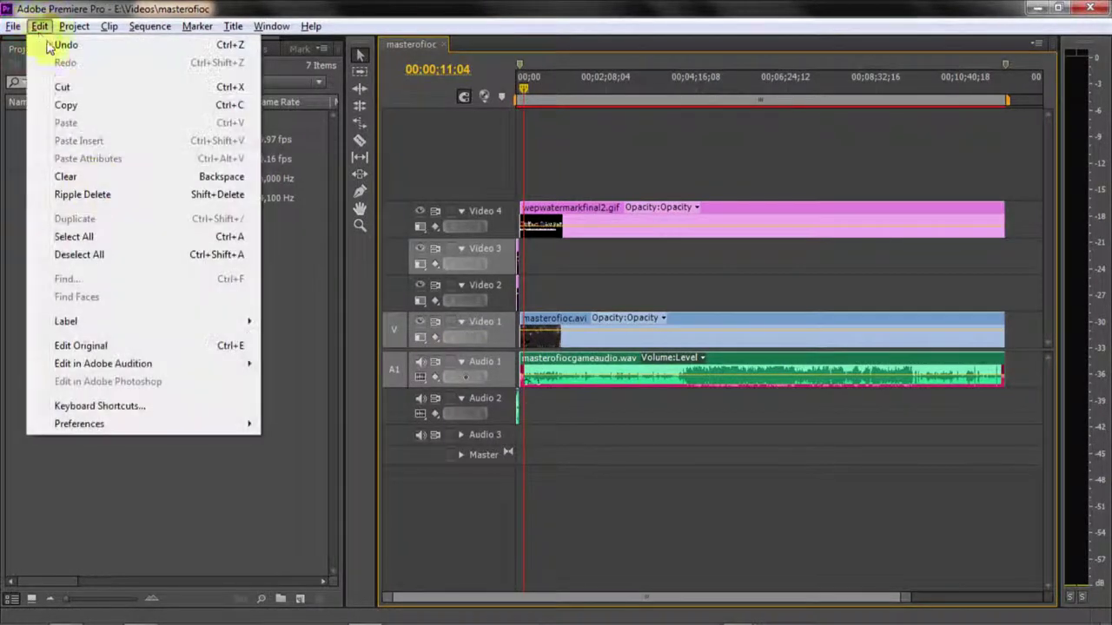
mouse_move(144, 365)
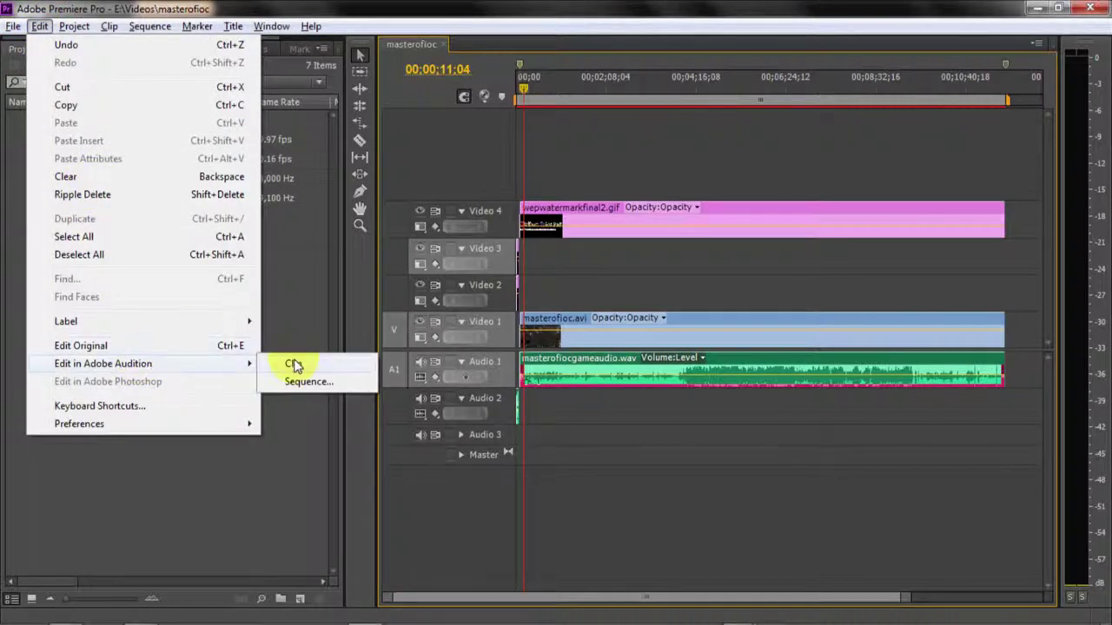
click(297, 383)
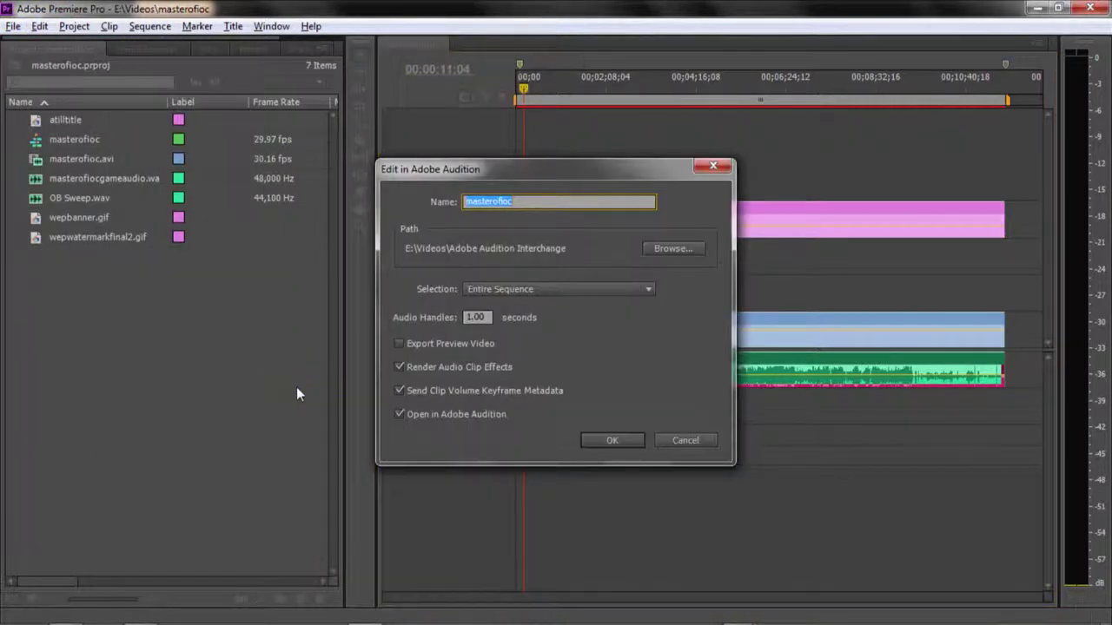
click(588, 444)
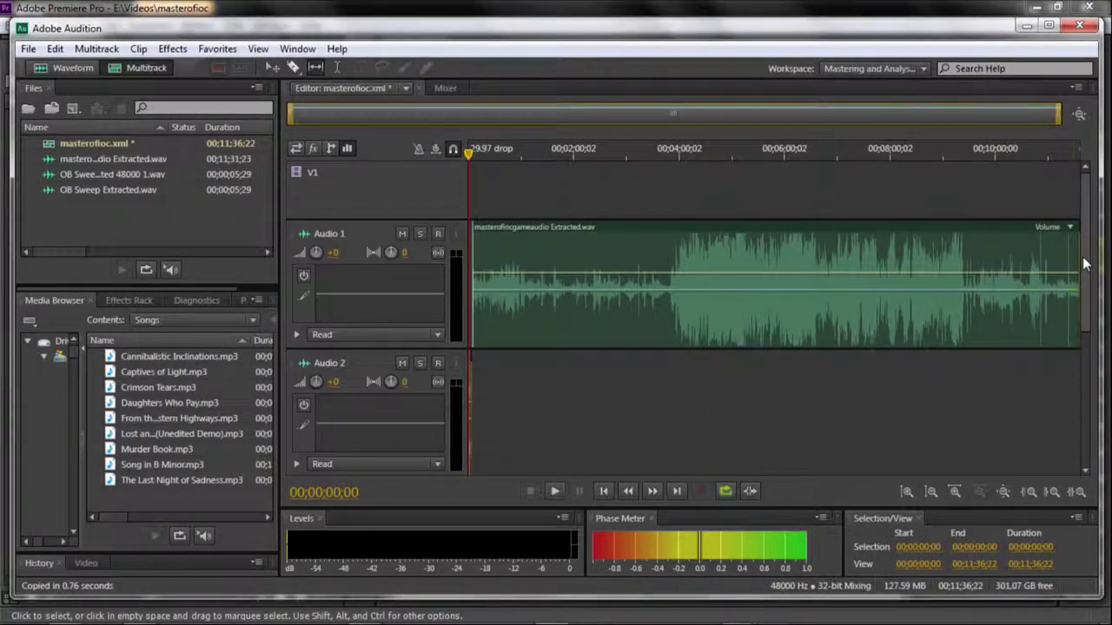
- Look down through Audition's imported tracks, then minimize Audition to get back to Premiere Pro
scroll(1084, 305, down, 1)
scroll(1084, 306, down, 1)
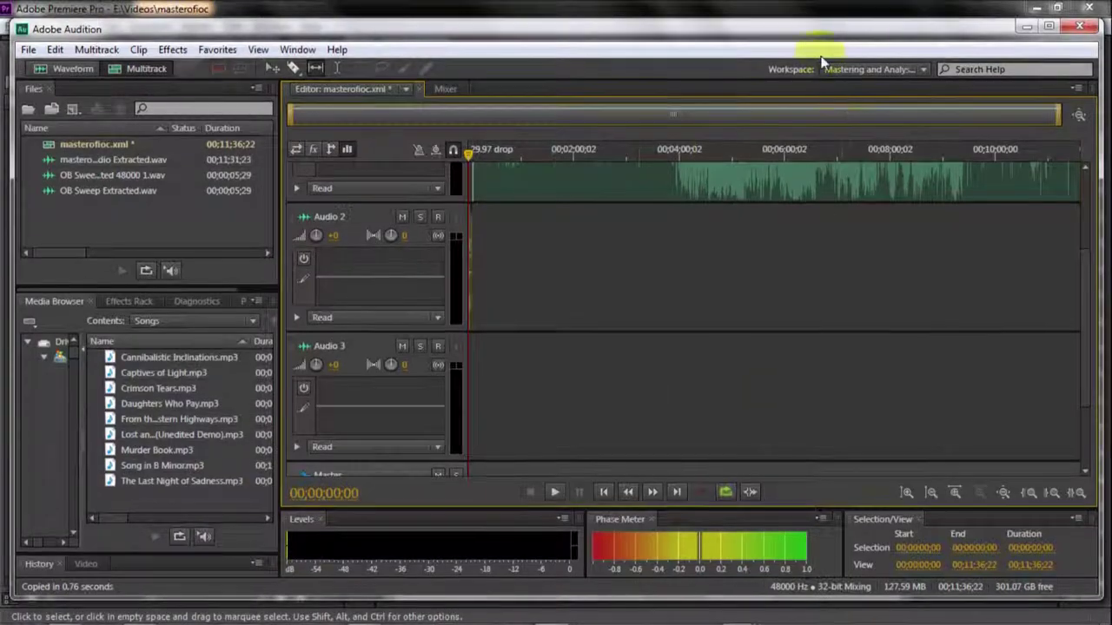
click(1026, 27)
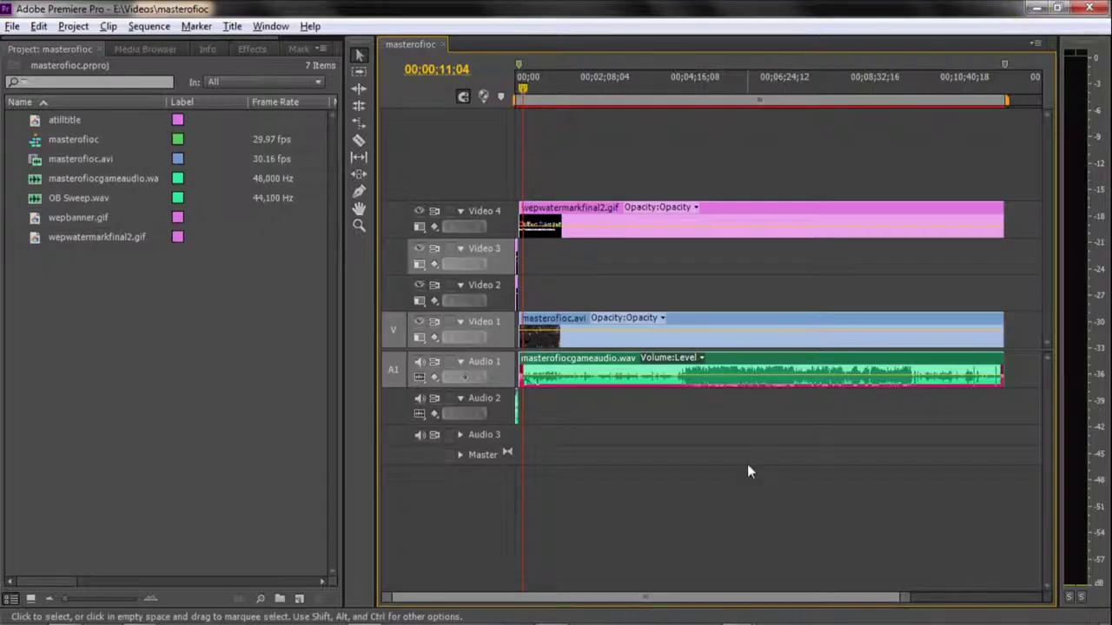
- Select the masterofiocgameaudio clip on Audio 1 and change to the Previewing workspace
click(611, 375)
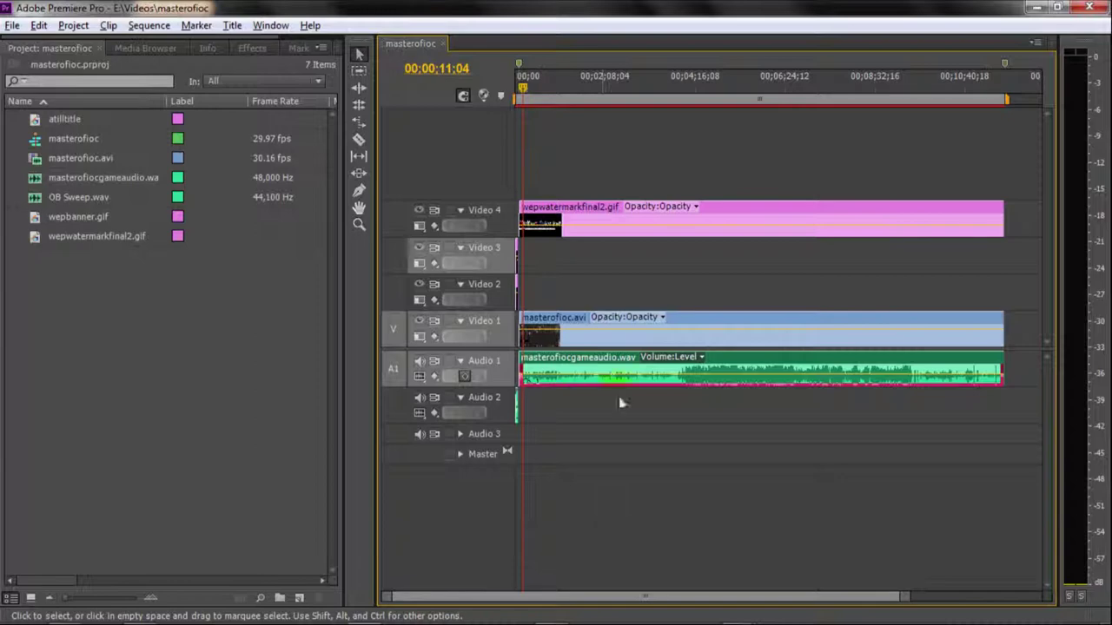
click(254, 29)
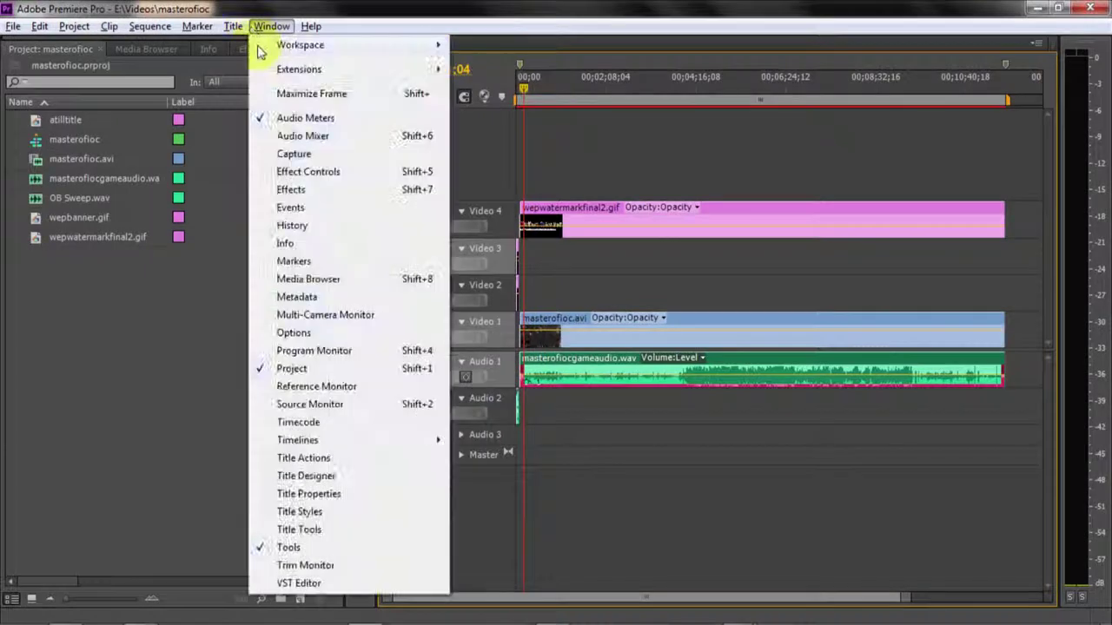
mouse_move(279, 45)
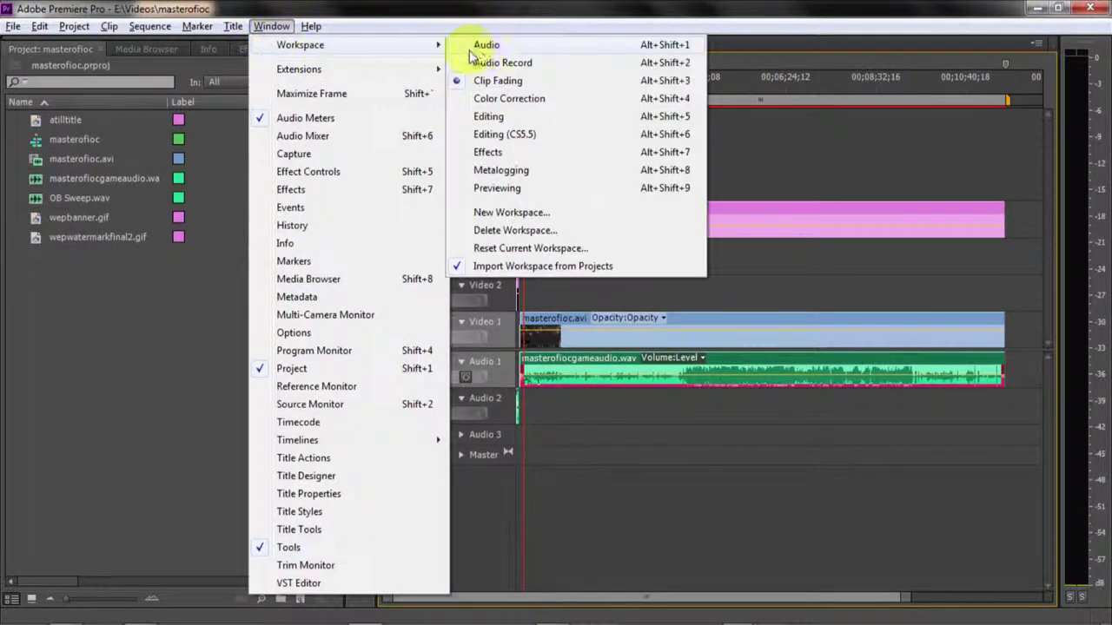
click(511, 190)
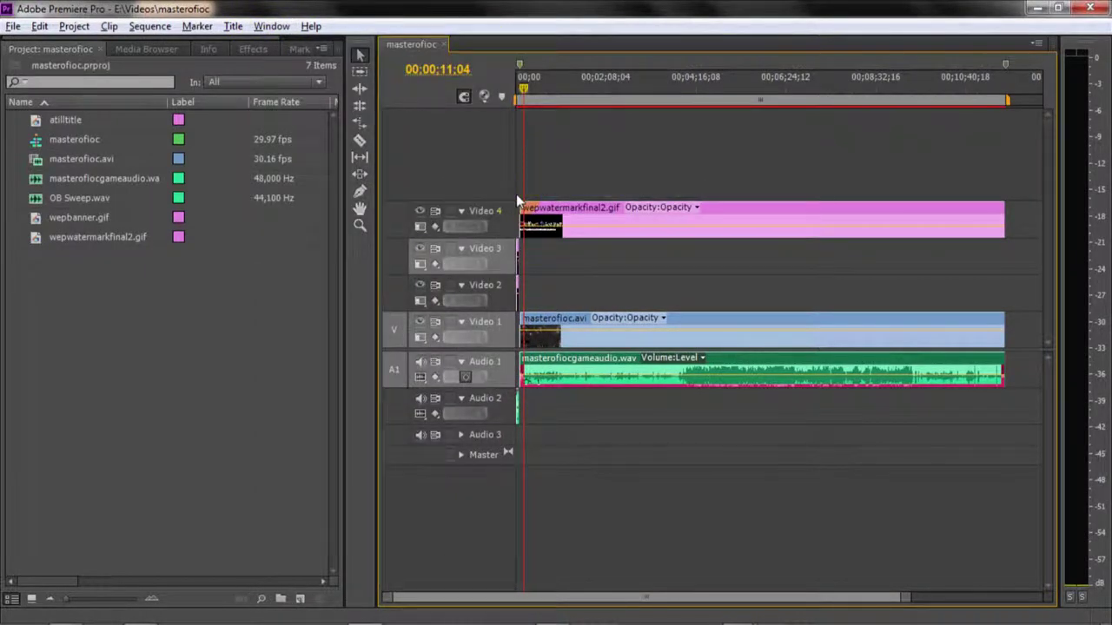